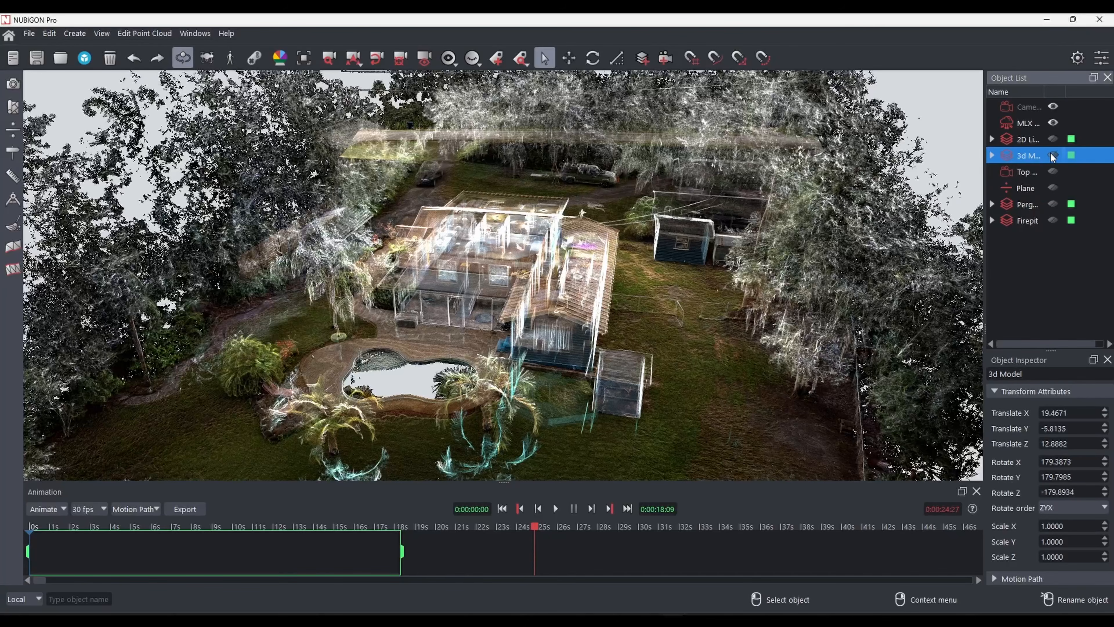
- Make the 3D model and the 2D Linework visible over the property's point cloud
left_click(1053, 156)
left_click(1053, 139)
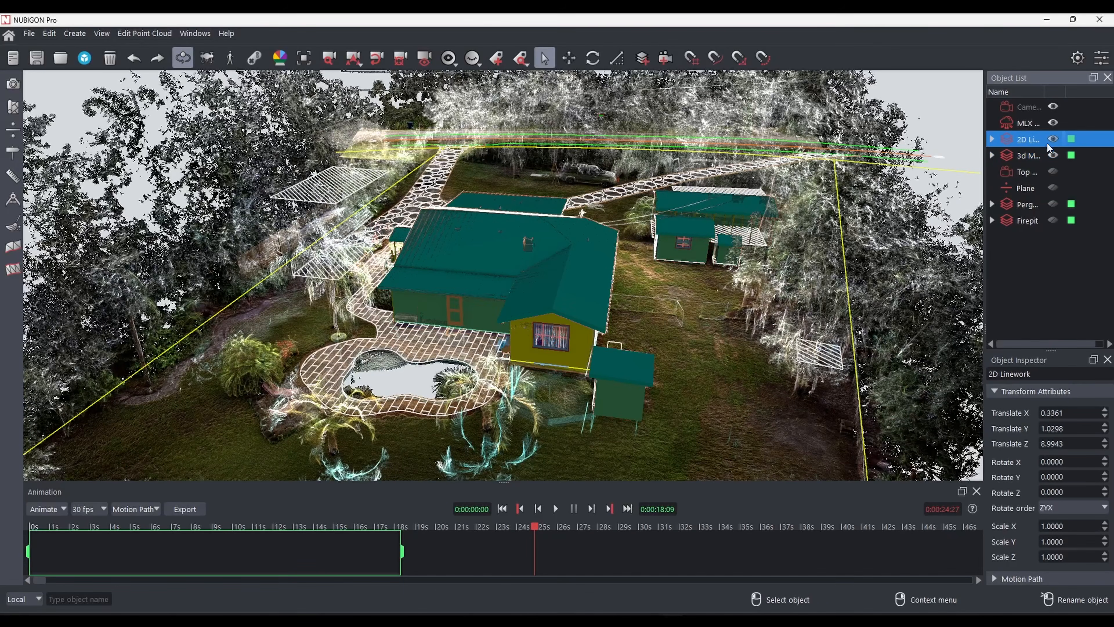
left_click_drag(702, 277, 581, 292)
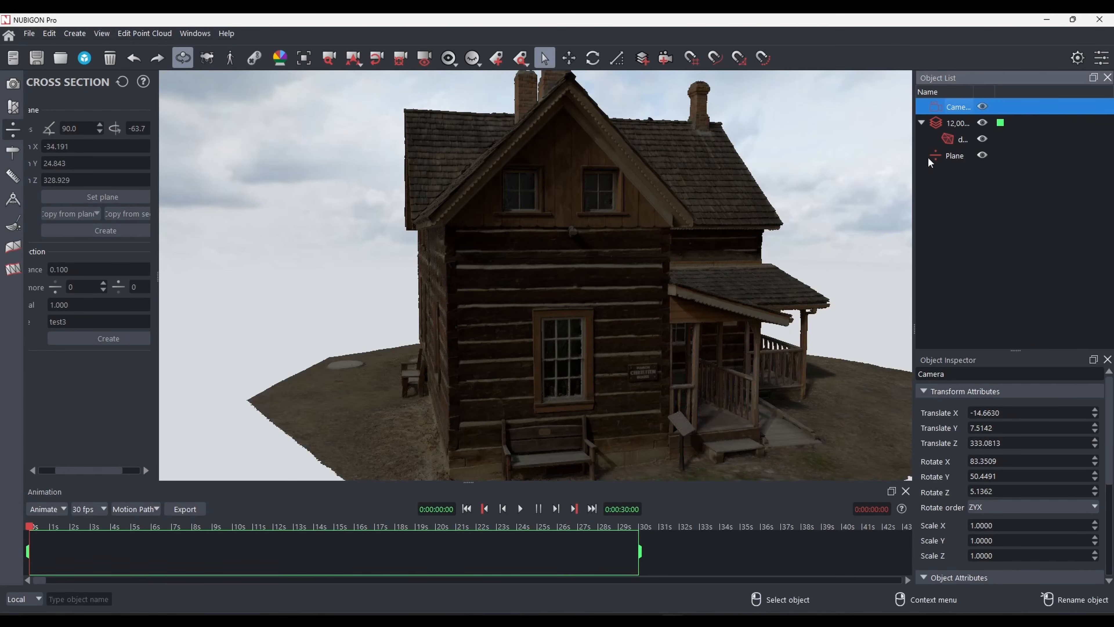
- Frame the log cabin from its front corner and insert a camera keyframe at 0 s
left_click(956, 128)
left_click(955, 110)
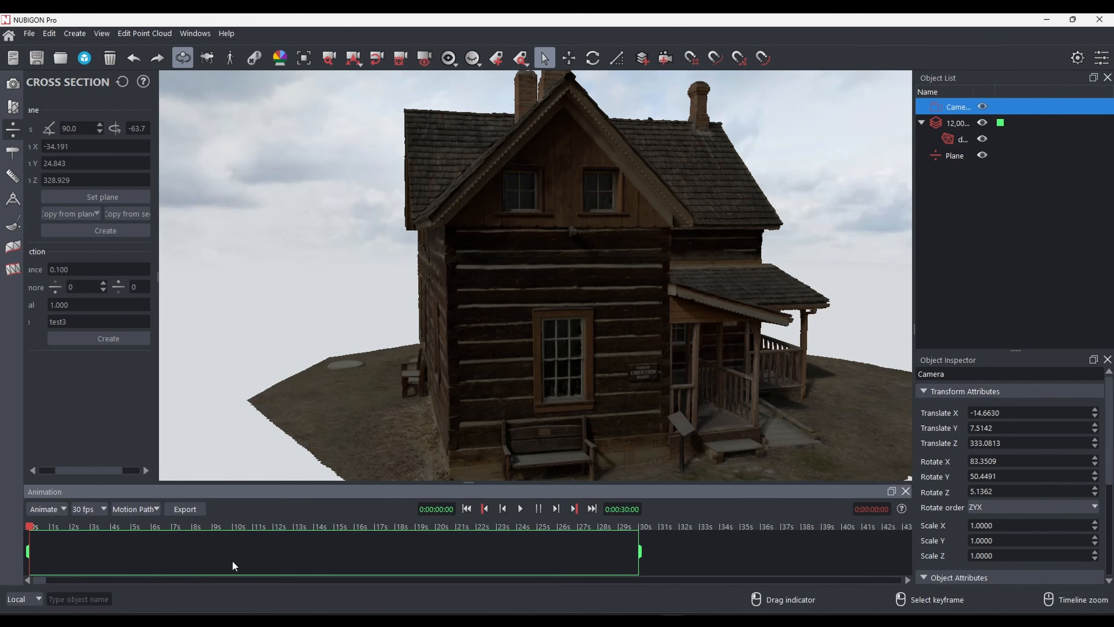
left_click_drag(362, 375, 438, 376)
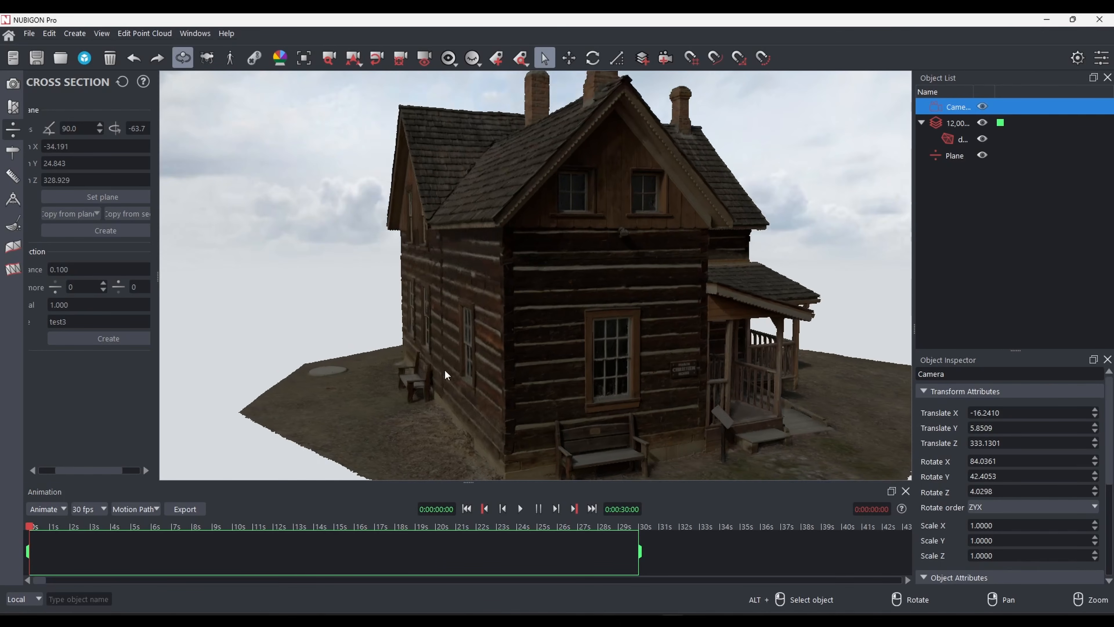
right_click_drag(438, 376, 415, 371)
scroll(450, 373, "up", 2)
mouse_move(442, 387)
left_mouse_down()
mouse_move(470, 371)
mouse_move(448, 368)
left_mouse_up()
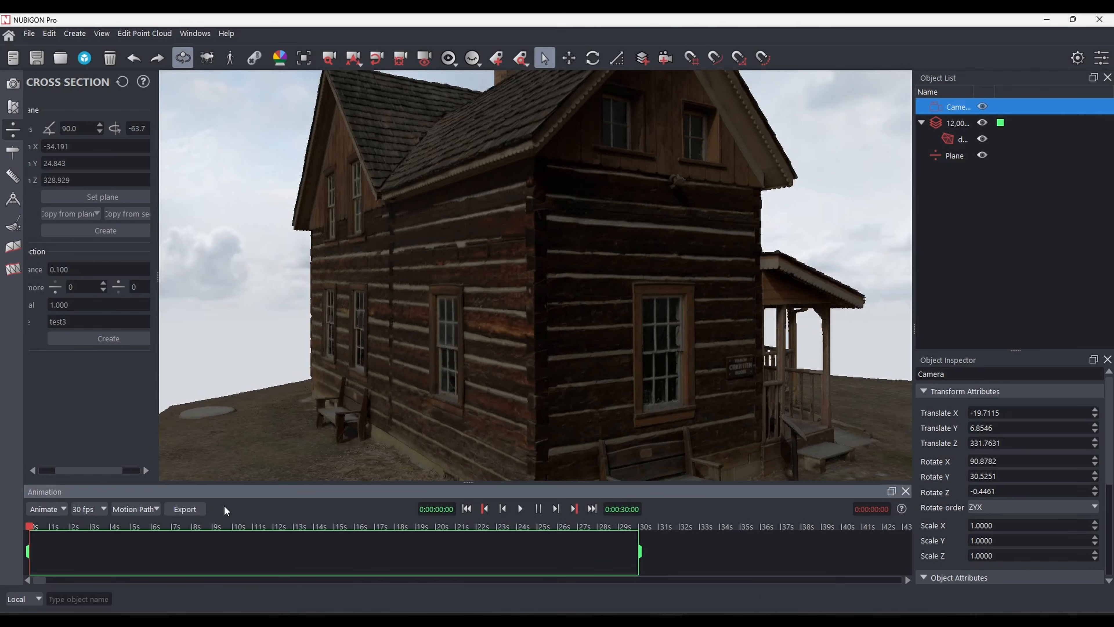
key("s")
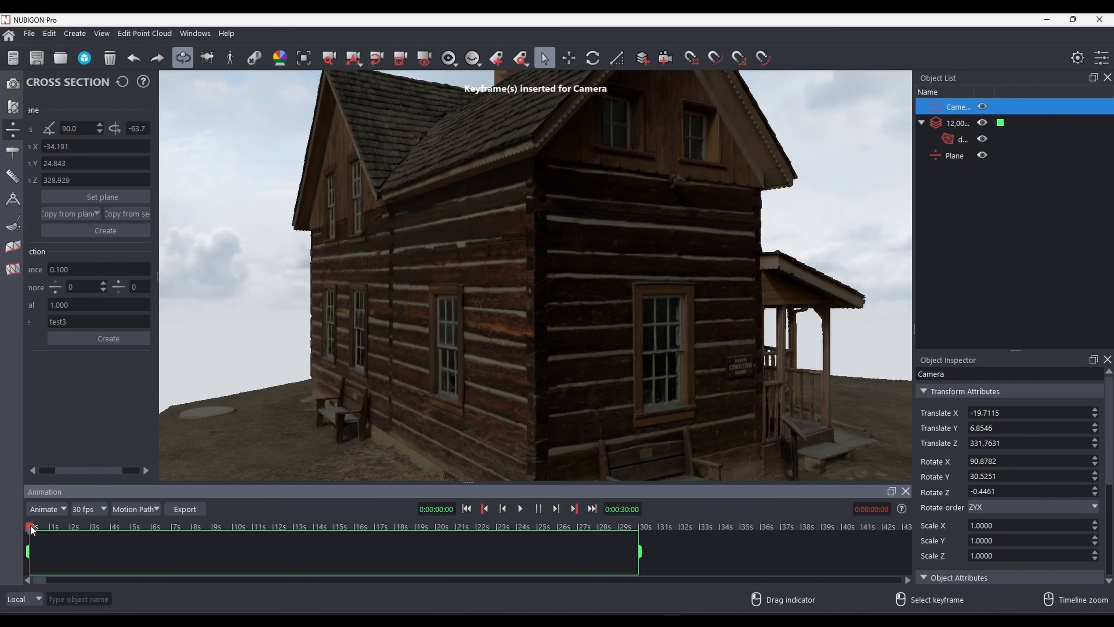
- Insert camera keyframes at 10 s and 16 s, framing the cabin's opposite two-storey gable wall
left_click_drag(30, 529, 235, 526)
left_click_drag(577, 332, 301, 348)
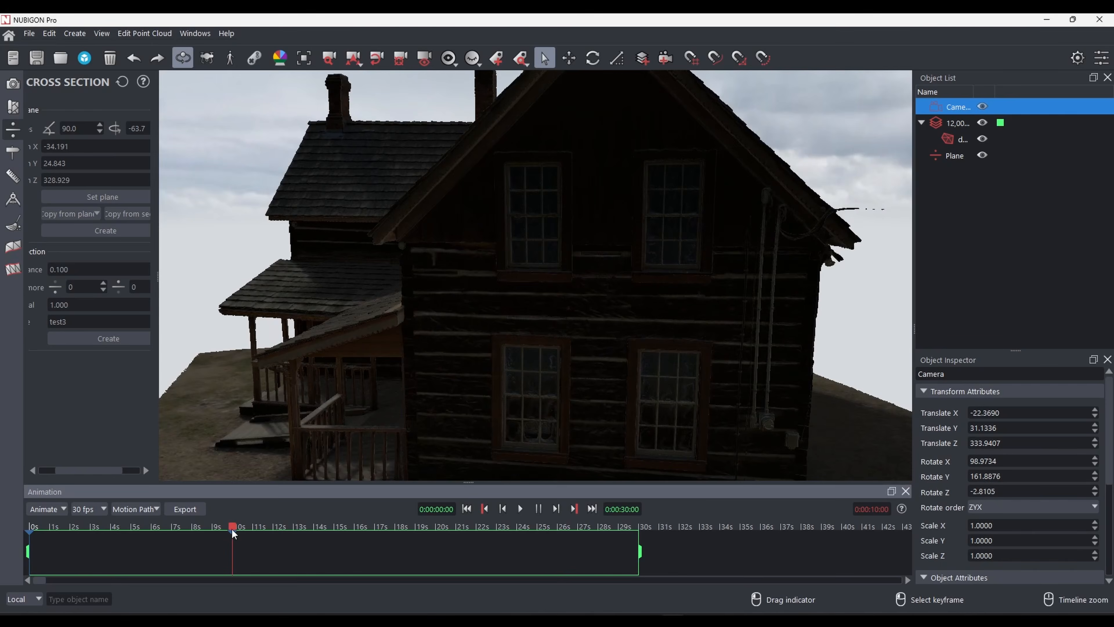
left_click_drag(233, 534, 354, 531)
left_click_drag(597, 381, 505, 391)
left_click(540, 509)
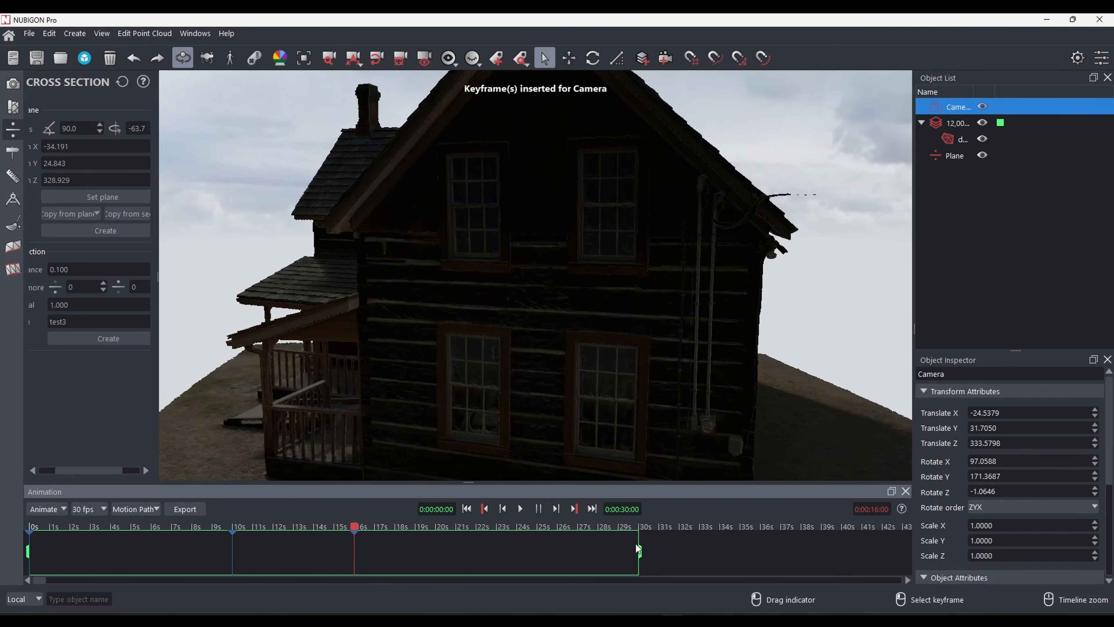
- End the animation range at 16 s and play the camera move from the start, viewing it from outside as well
left_click_drag(360, 530, 23, 549)
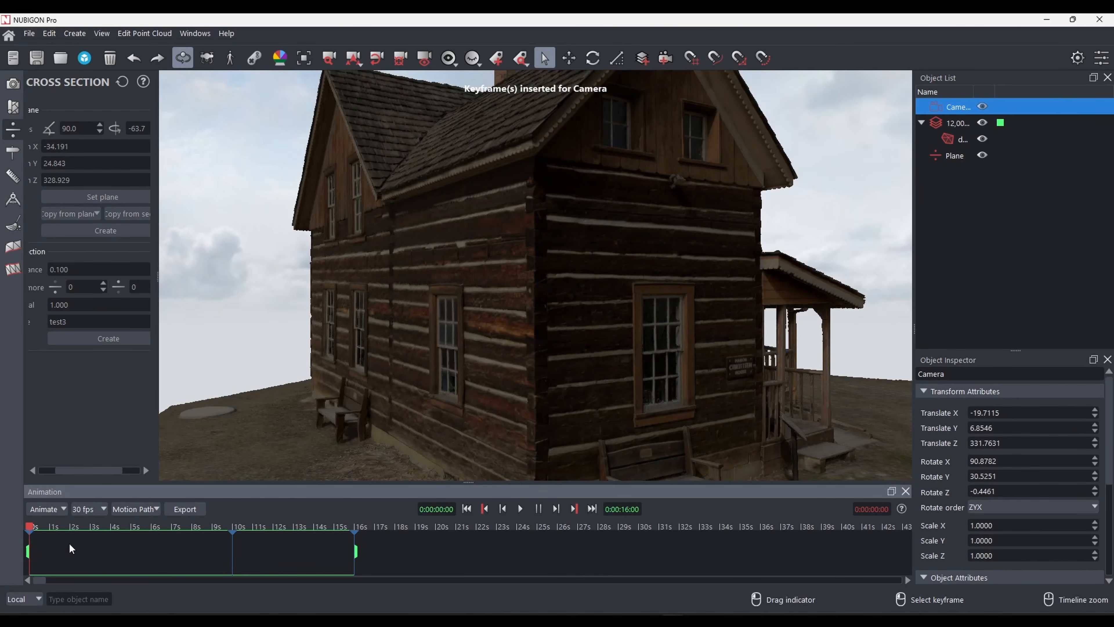
left_click(520, 509)
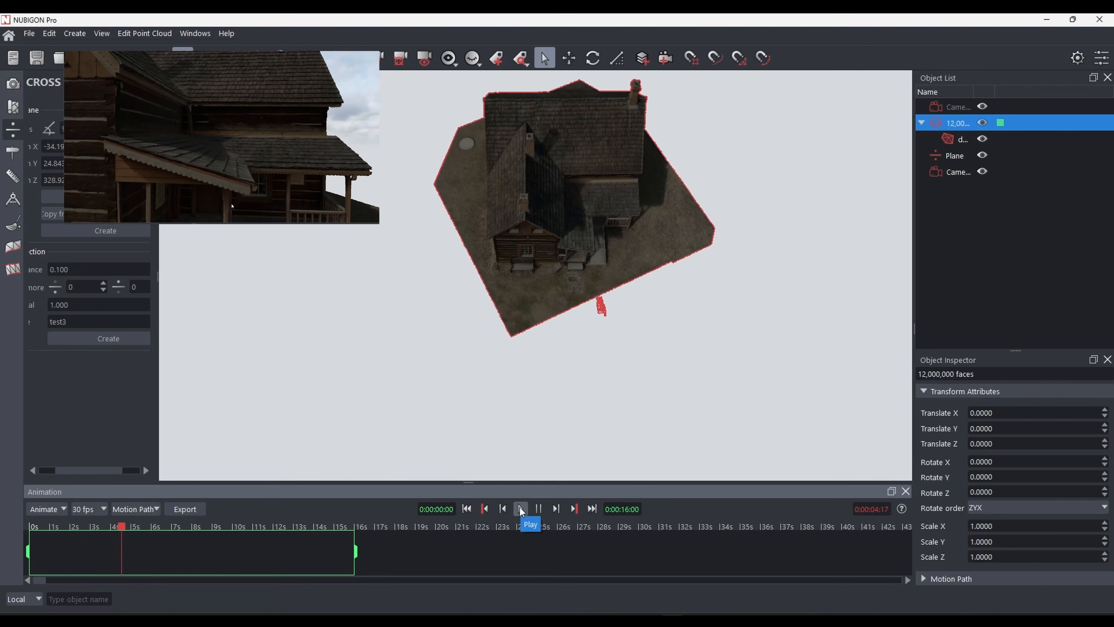
left_click_drag(630, 393, 509, 239)
right_click_drag(596, 339, 528, 354)
left_click_drag(528, 355, 421, 380)
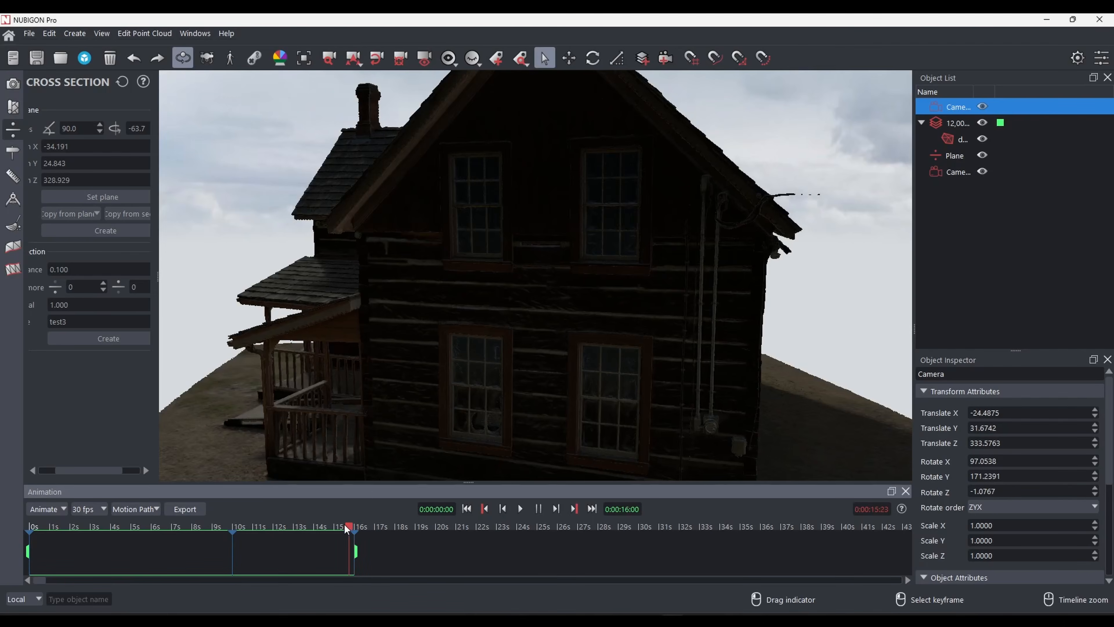
- Start an MP4 render of the animation with the High Quality 2160p 4K preset, a point count of 24 and supersampling
left_click_drag(347, 529, 29, 533)
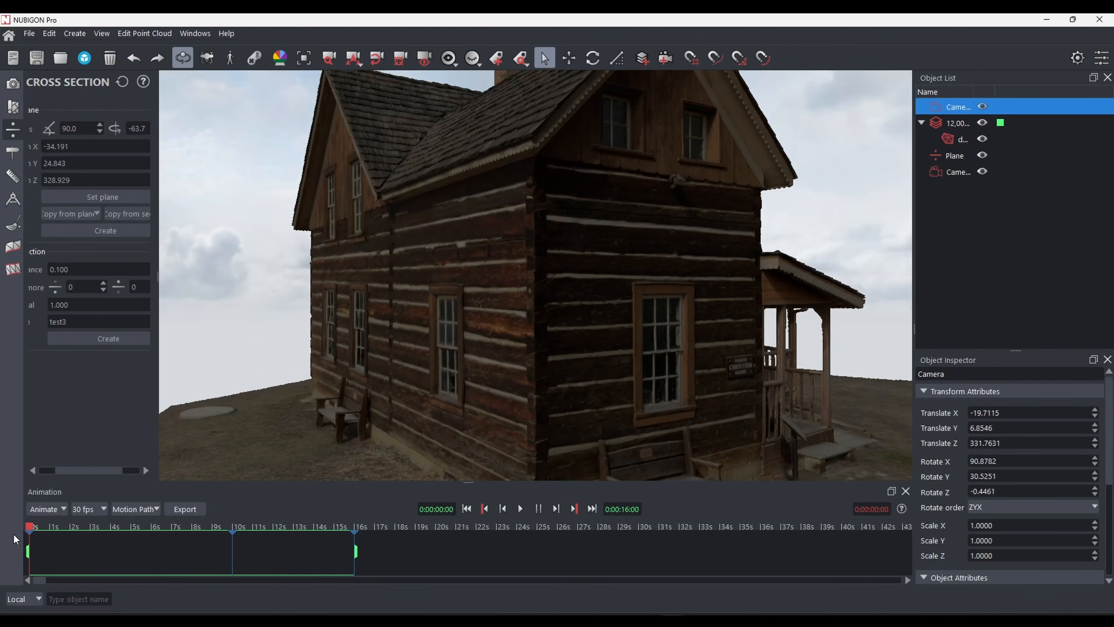
left_click(184, 509)
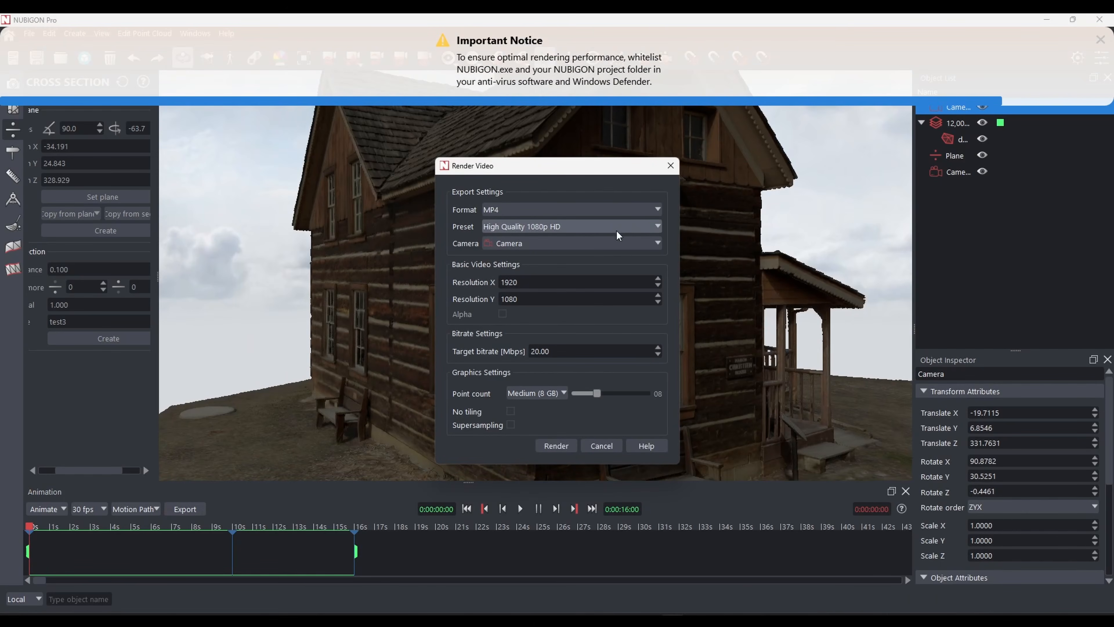
left_click(616, 228)
left_click(587, 244)
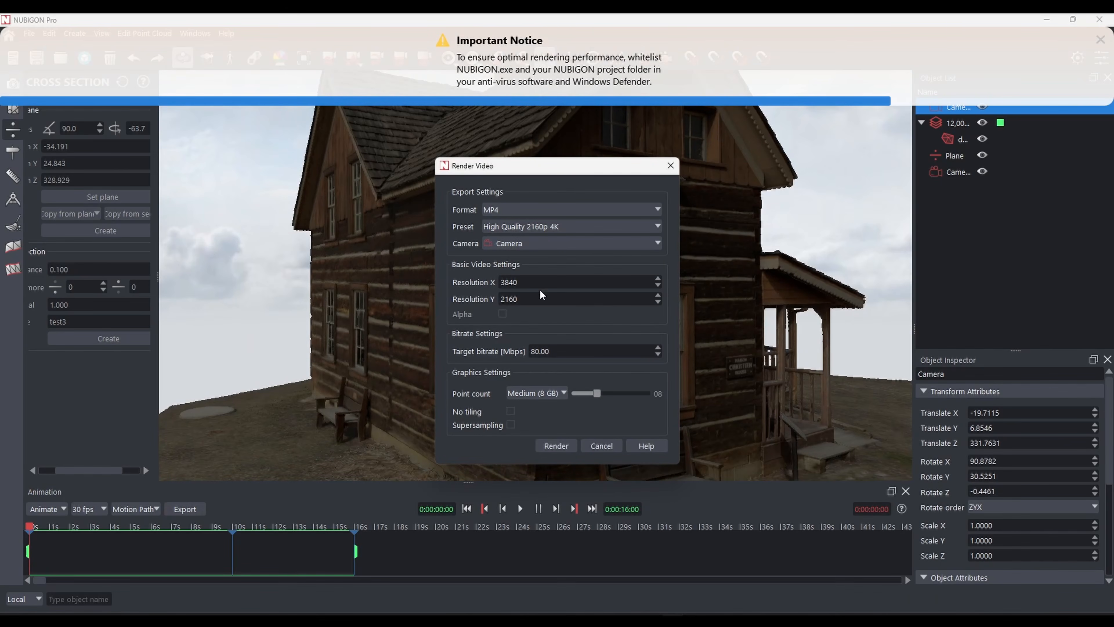
left_click(543, 425)
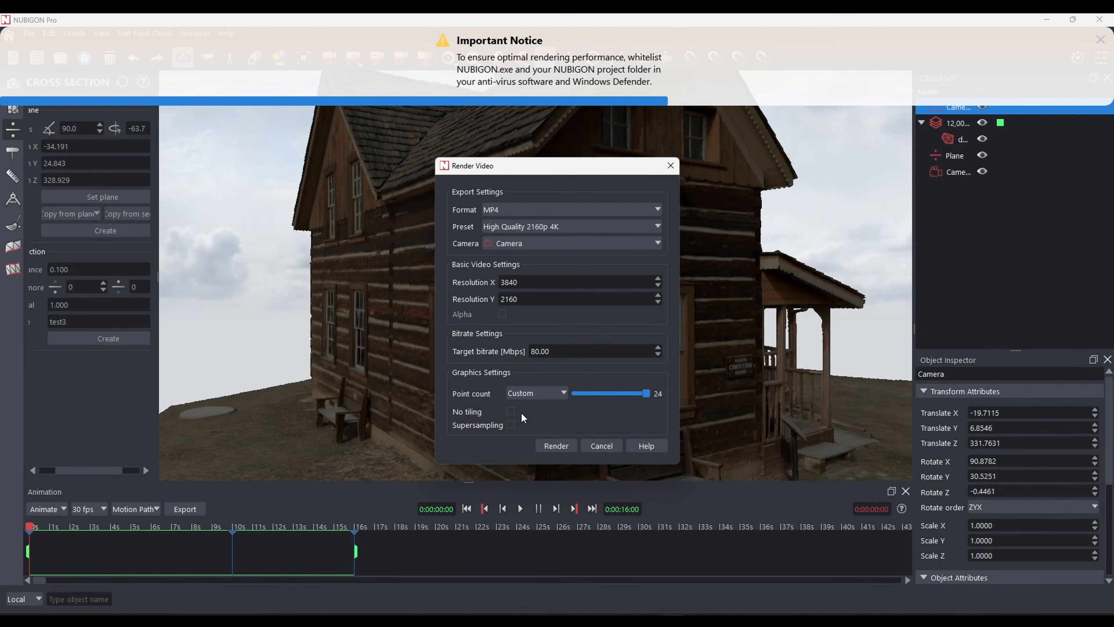
left_click(562, 442)
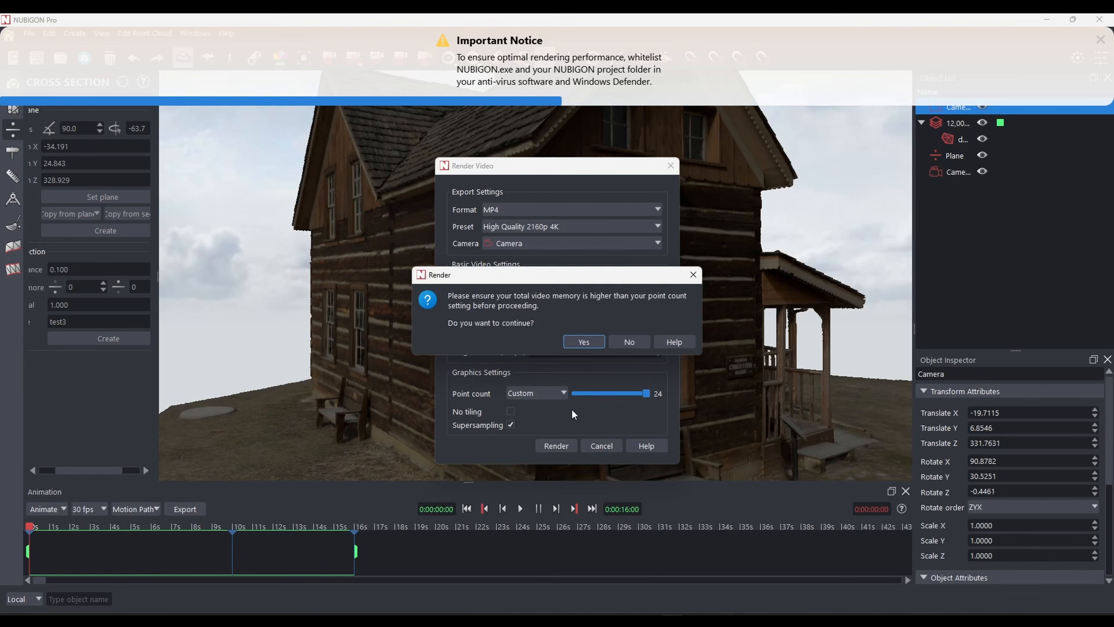
left_click(593, 344)
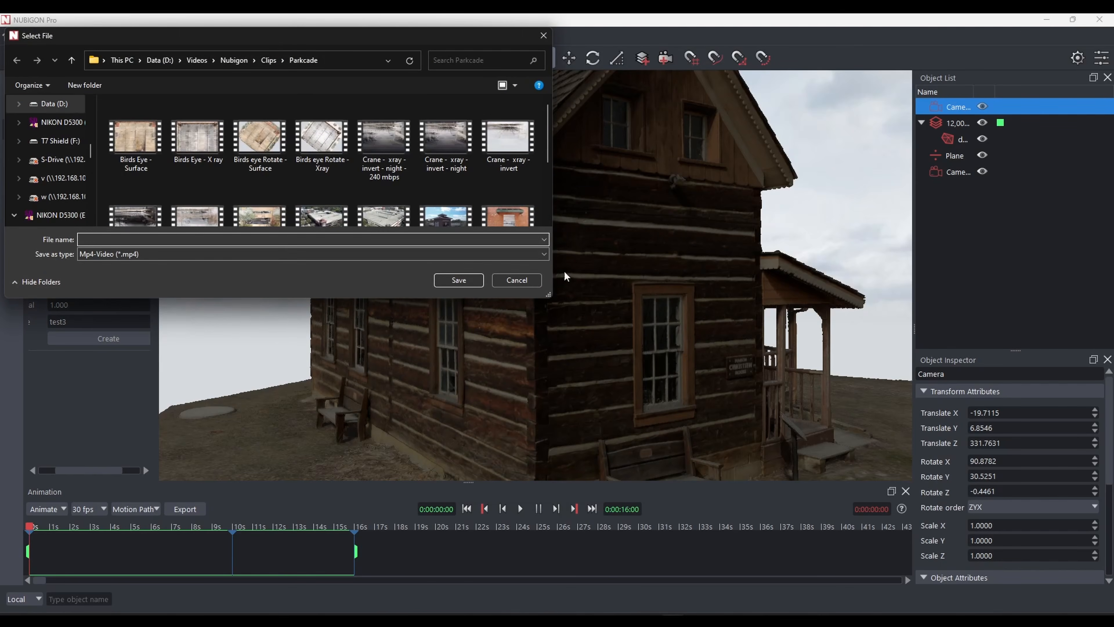
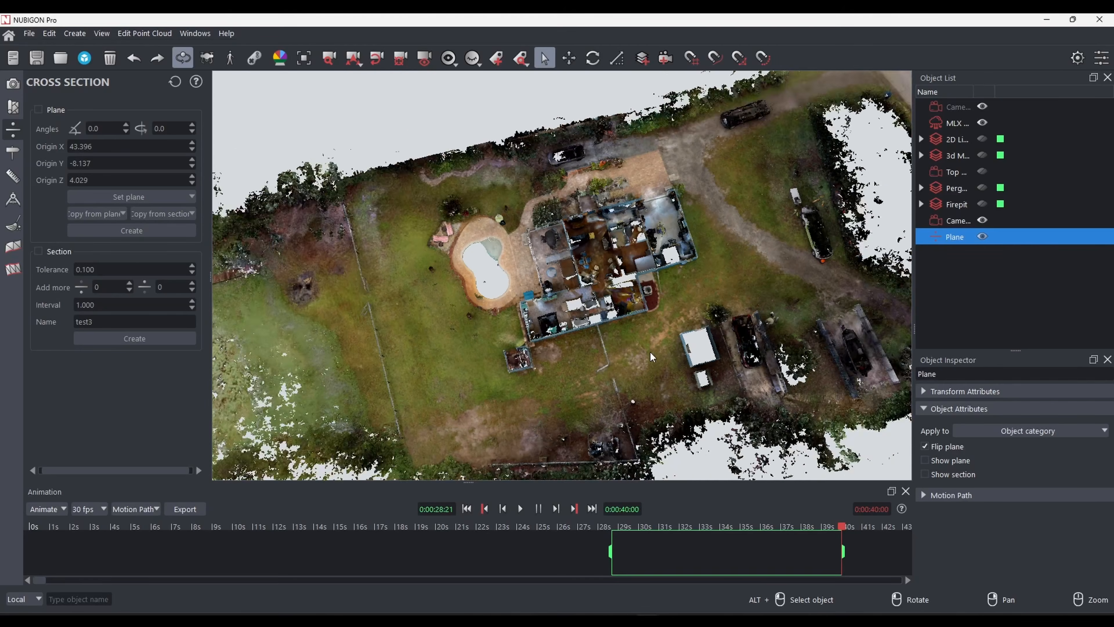
- Switch to the orthographic top view of Camera (2) and export the viewport as an orthophoto
double_click(959, 221)
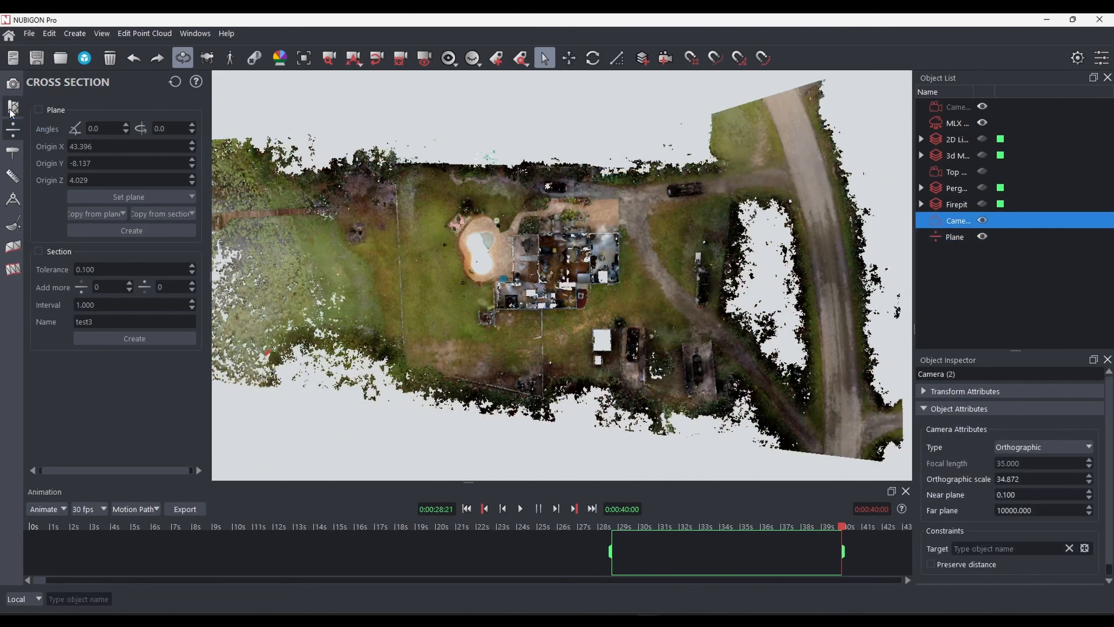
left_click(14, 107)
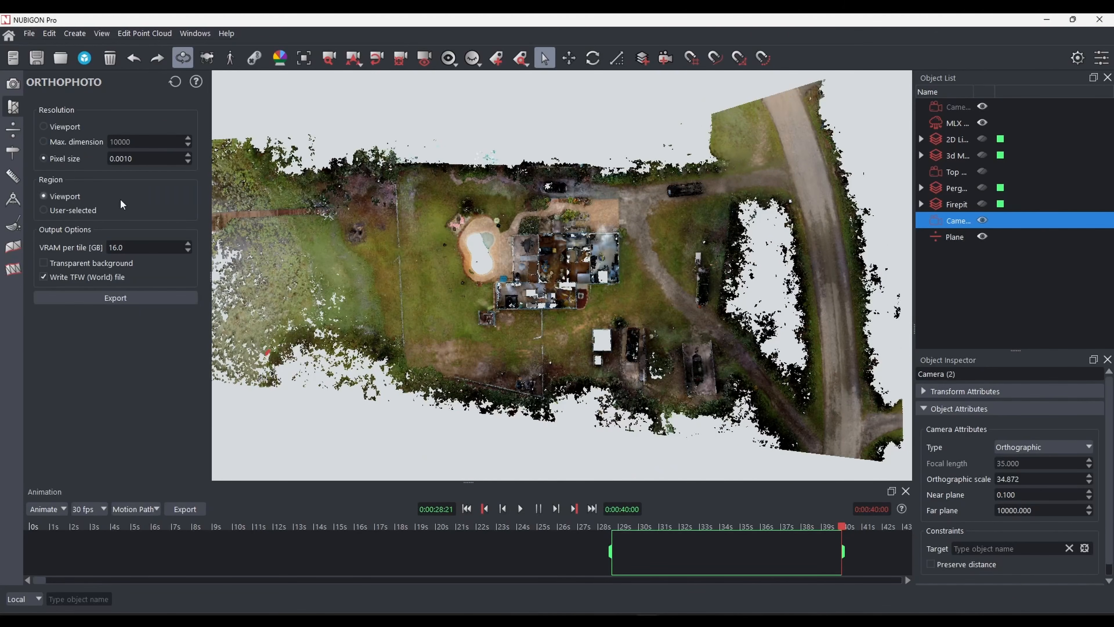
left_click(118, 298)
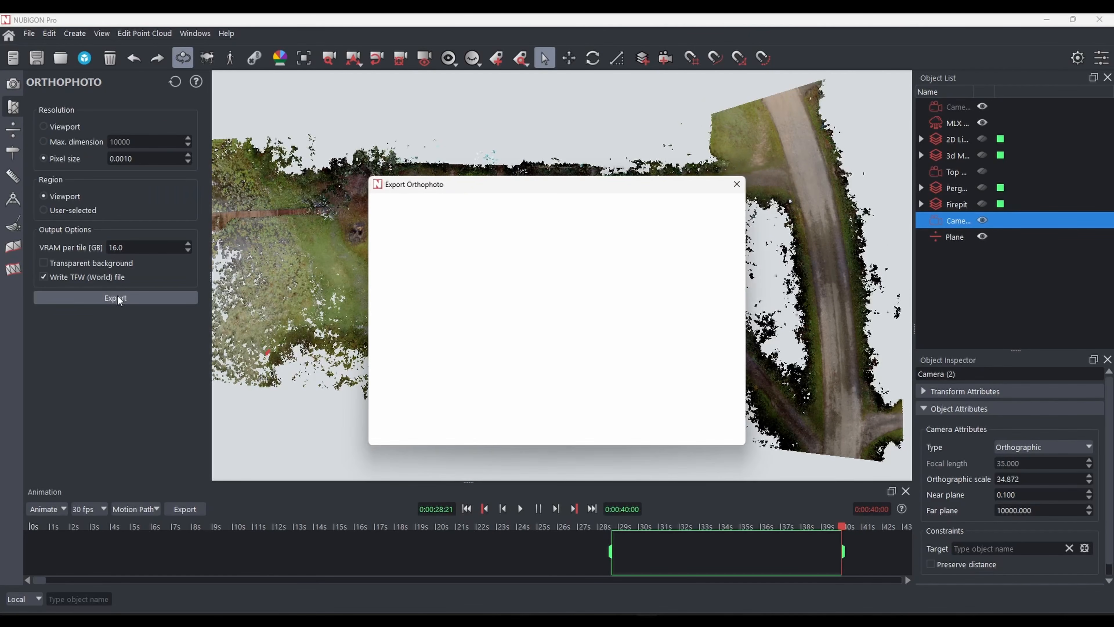
left_click(719, 400)
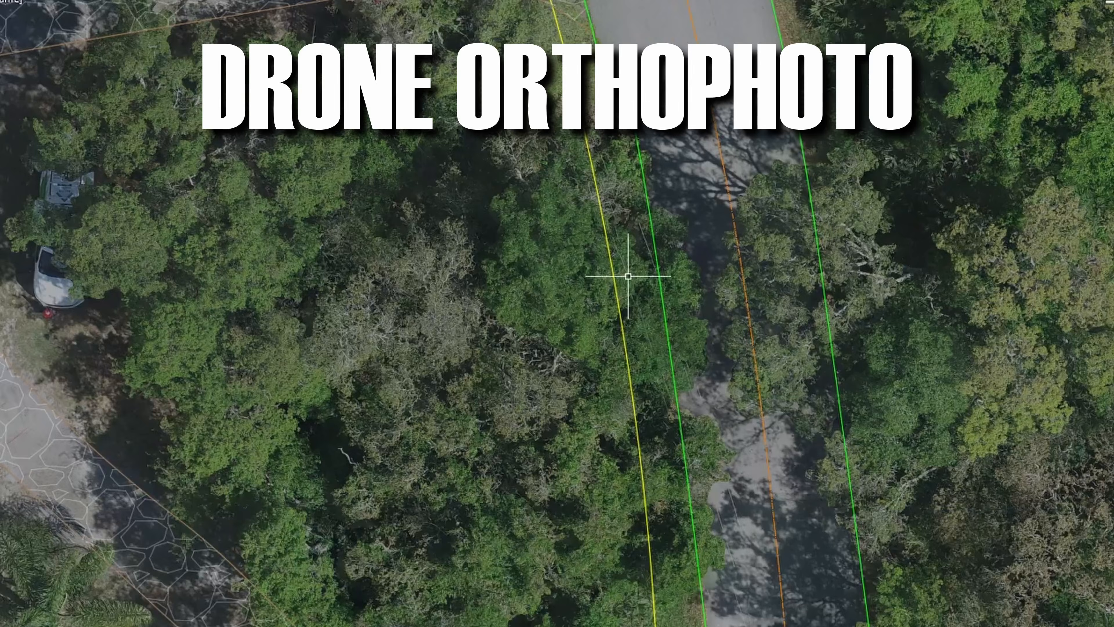
- Switch to Civil 3D and examine how the drone orthophoto lines up with the linework along the road, driveway, house and pool
scroll(628, 276, "up", 4)
middle_click_drag(659, 350, 651, 141)
scroll(649, 281, "down", 4)
middle_click_drag(667, 417, 666, 272)
middle_click_drag(276, 132, 790, 393)
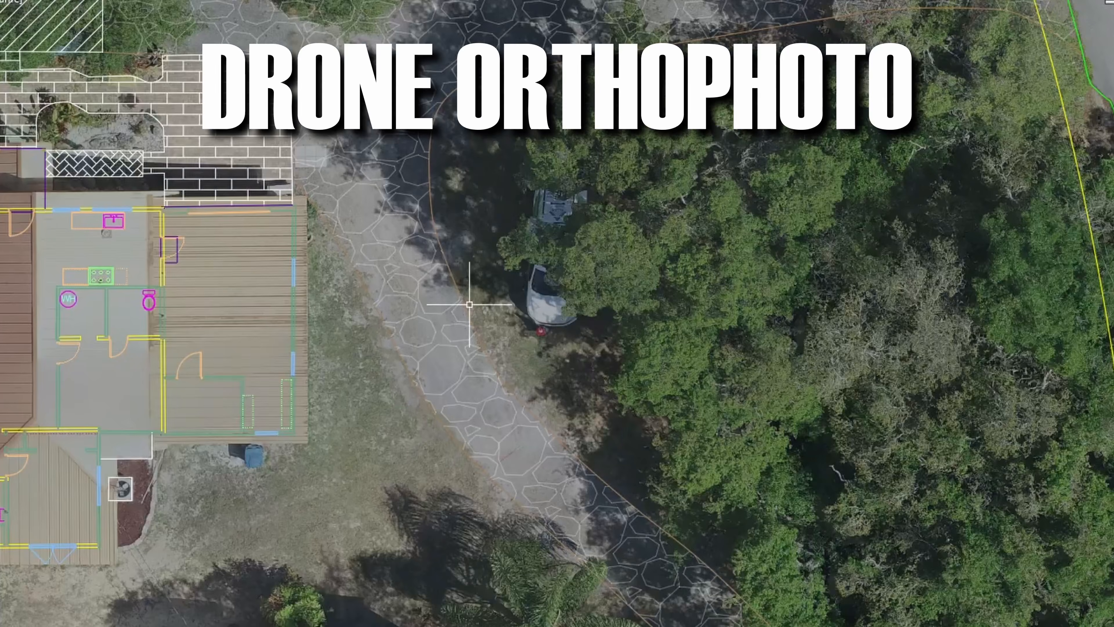
middle_click_drag(482, 303, 849, 233)
middle_click_drag(711, 259, 1037, 246)
scroll(346, 99, "up", 6)
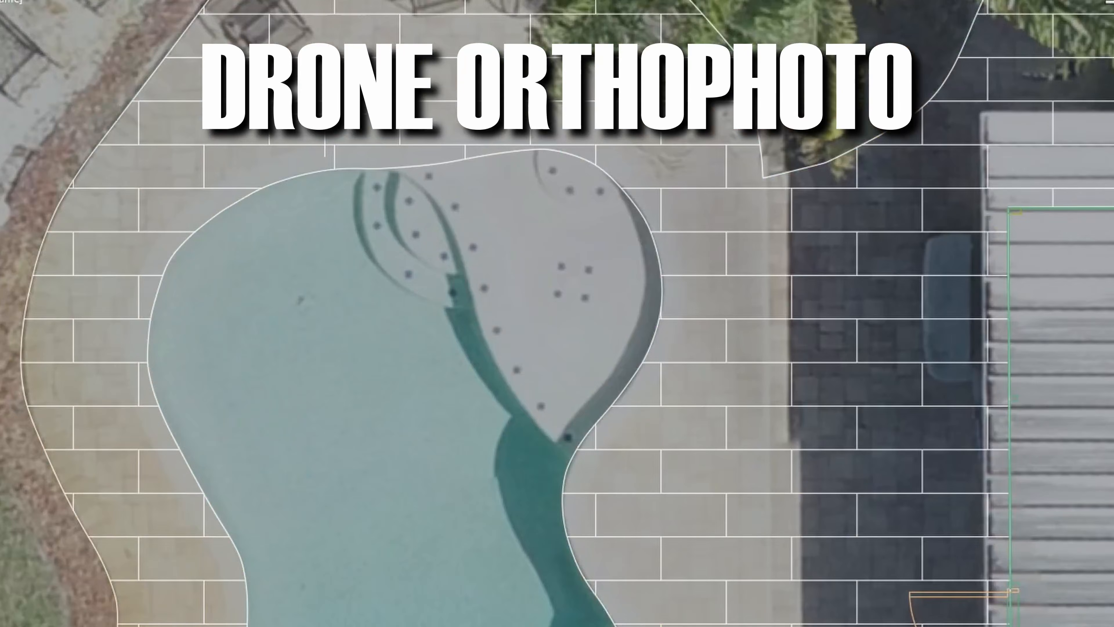
middle_click_drag(329, 111, 349, 243)
scroll(447, 196, "down", 4)
middle_click_drag(451, 197, 497, 198)
scroll(497, 199, "down", 6)
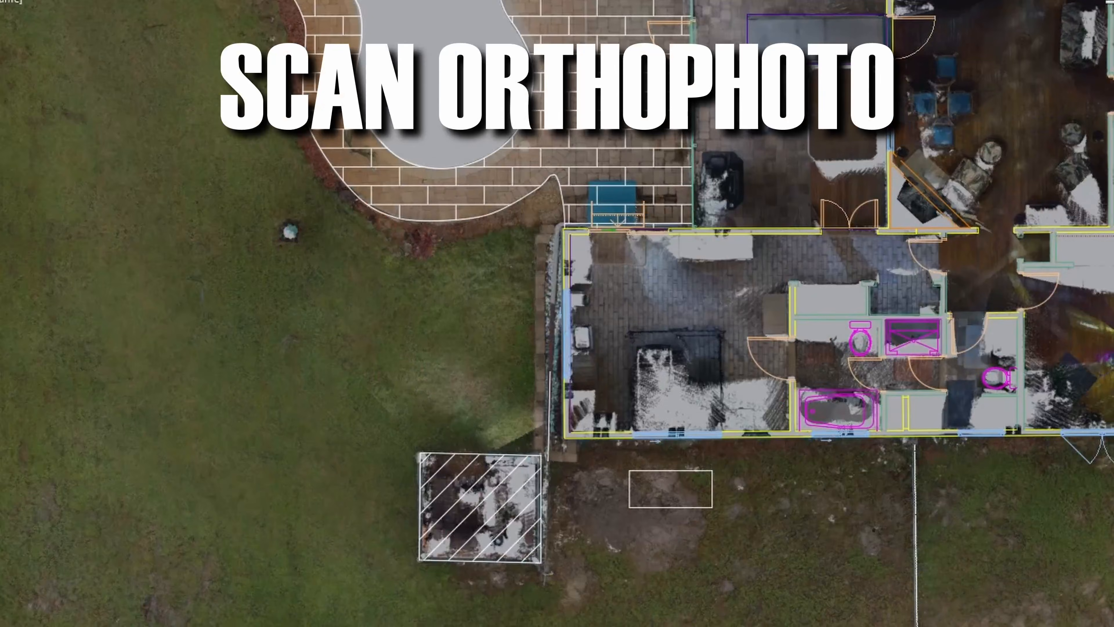
- Examine the scan orthophoto against the linework around the house, hatched structures and sheds
scroll(485, 497, "up", 4)
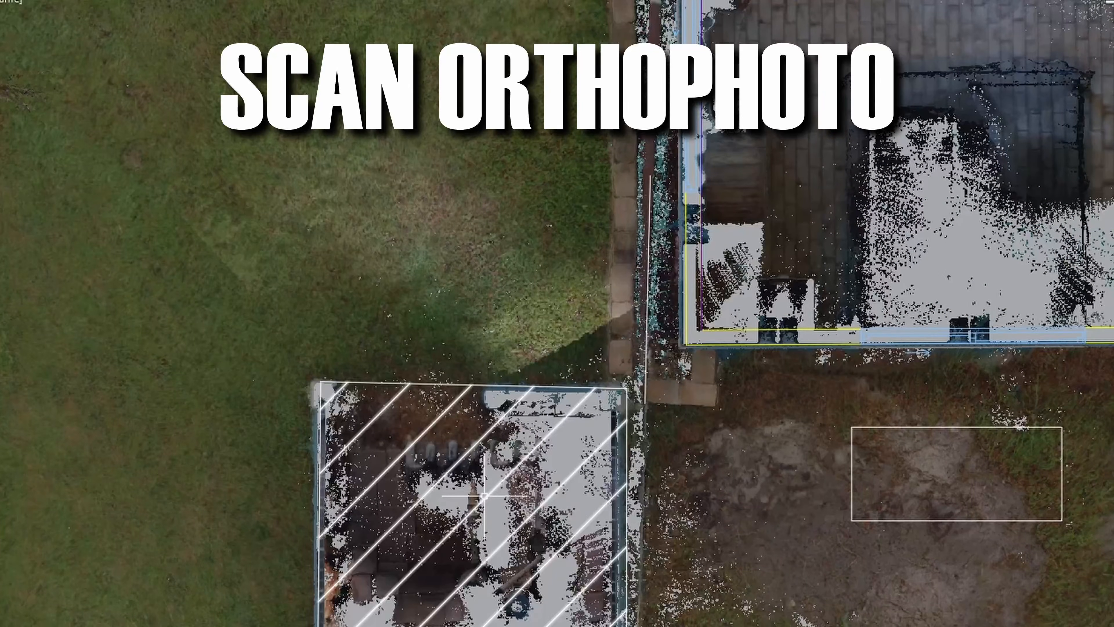
scroll(486, 496, "down", 8)
scroll(485, 497, "up", 2)
middle_click_drag(749, 545, 346, 316)
scroll(654, 354, "up", 4)
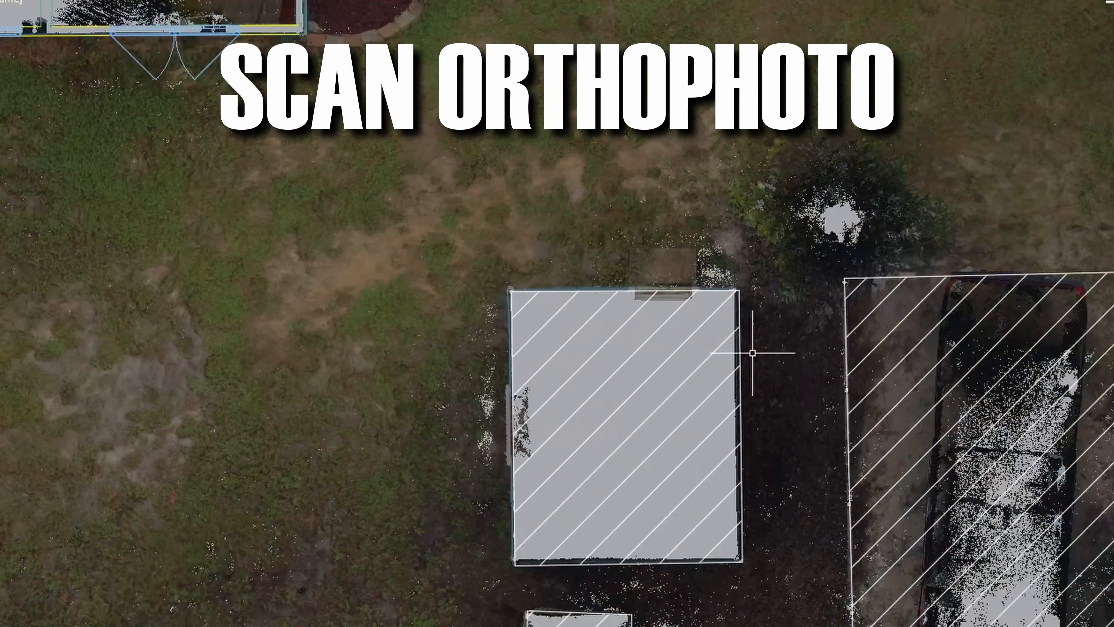
middle_click_drag(751, 354, 387, 331)
scroll(656, 339, "down", 6)
mouse_move(747, 354)
middle_mouse_down()
mouse_move(563, 274)
mouse_move(501, 509)
middle_mouse_up()
scroll(562, 274, "up", 2)
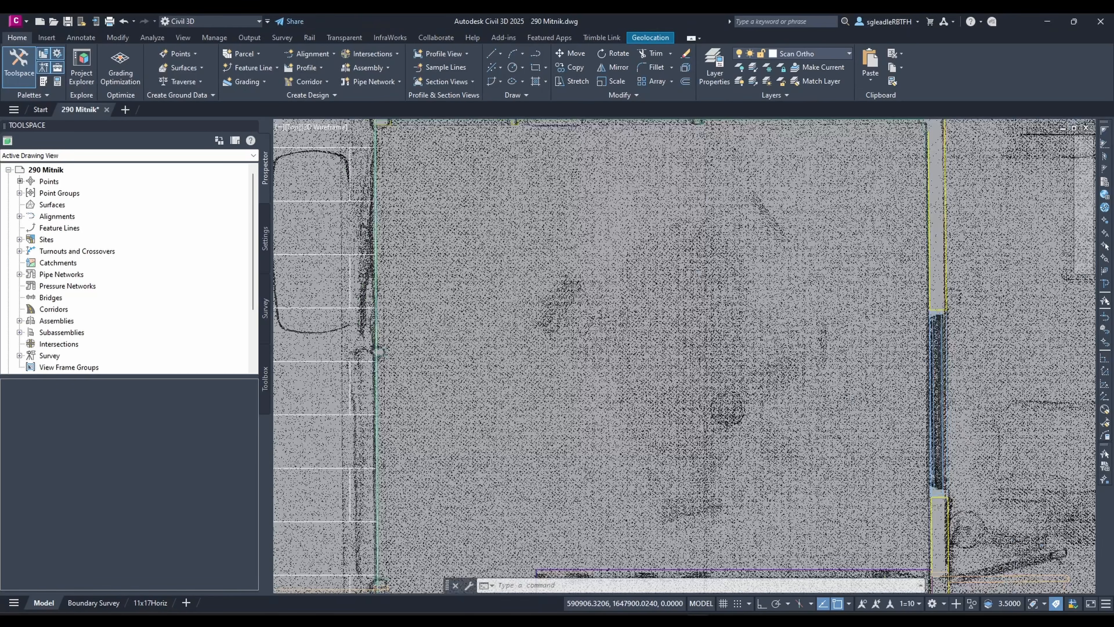
- Inspect the X-ray scan orthophoto behind the floor plan, checking walls, doors, windows and furniture
scroll(798, 338, "down", 3)
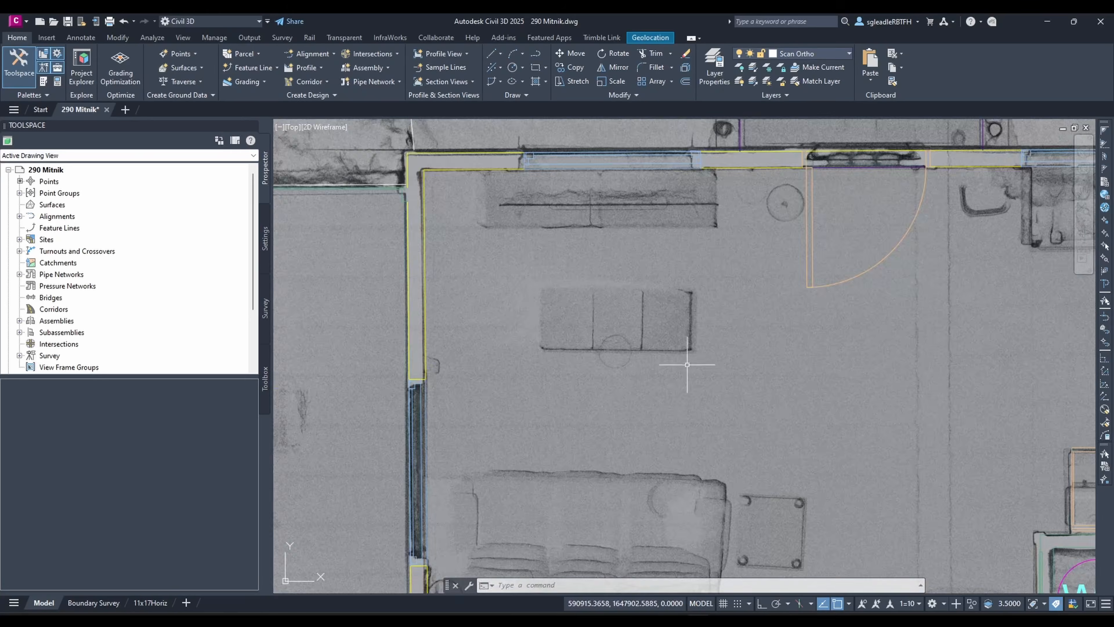
mouse_move(699, 415)
middle_mouse_down()
mouse_move(808, 209)
mouse_move(833, 132)
middle_mouse_up()
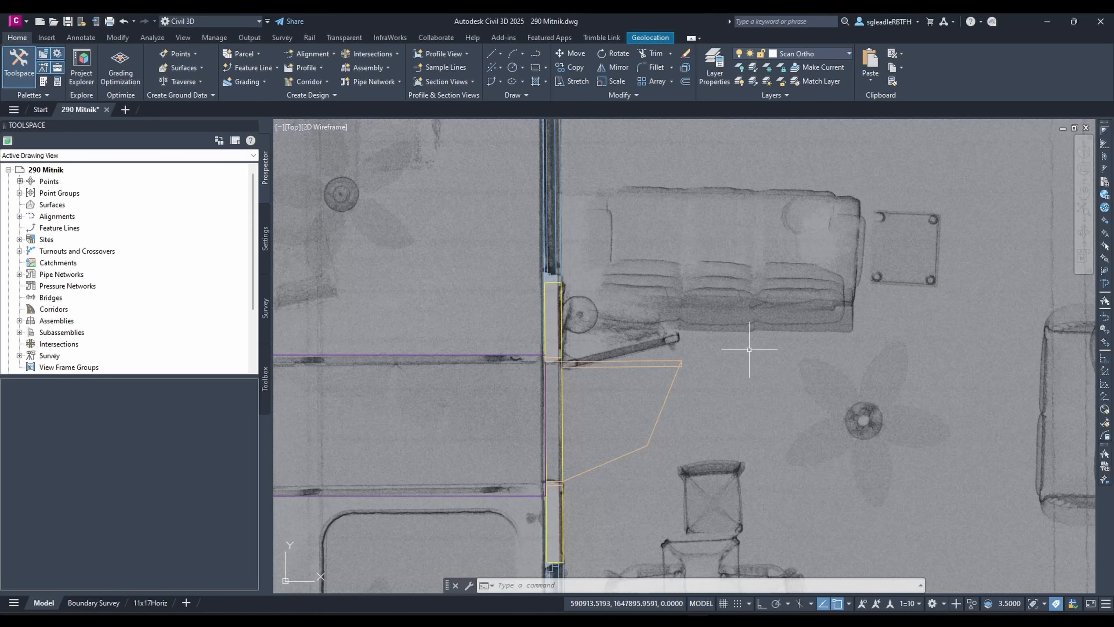
middle_click_drag(745, 372, 727, 284)
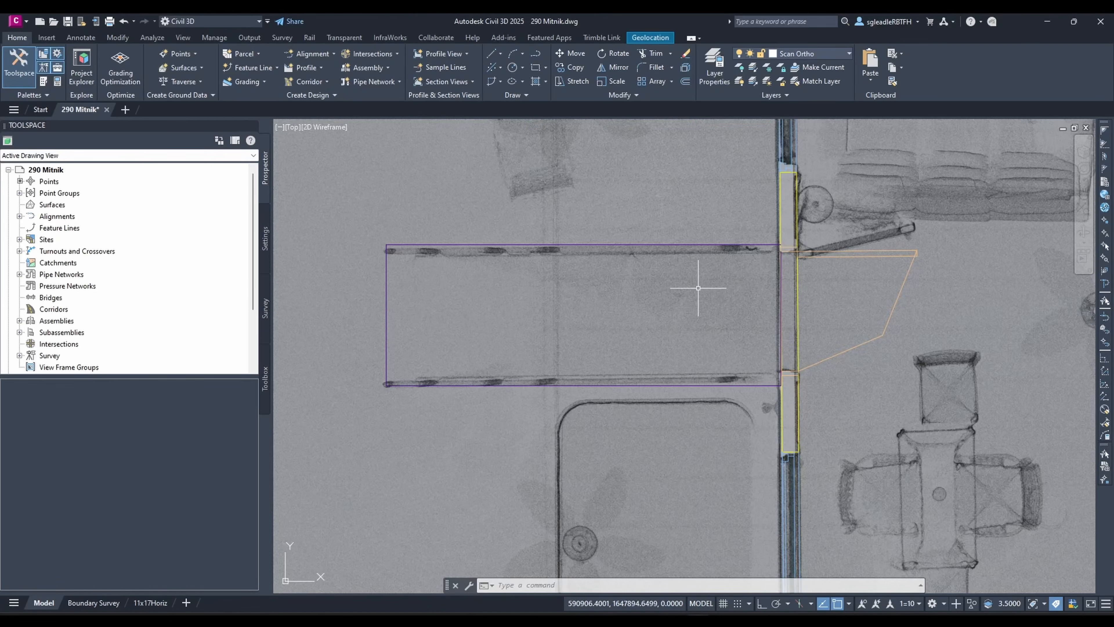
middle_click_drag(737, 395, 697, 220)
middle_click_drag(855, 344, 754, 244)
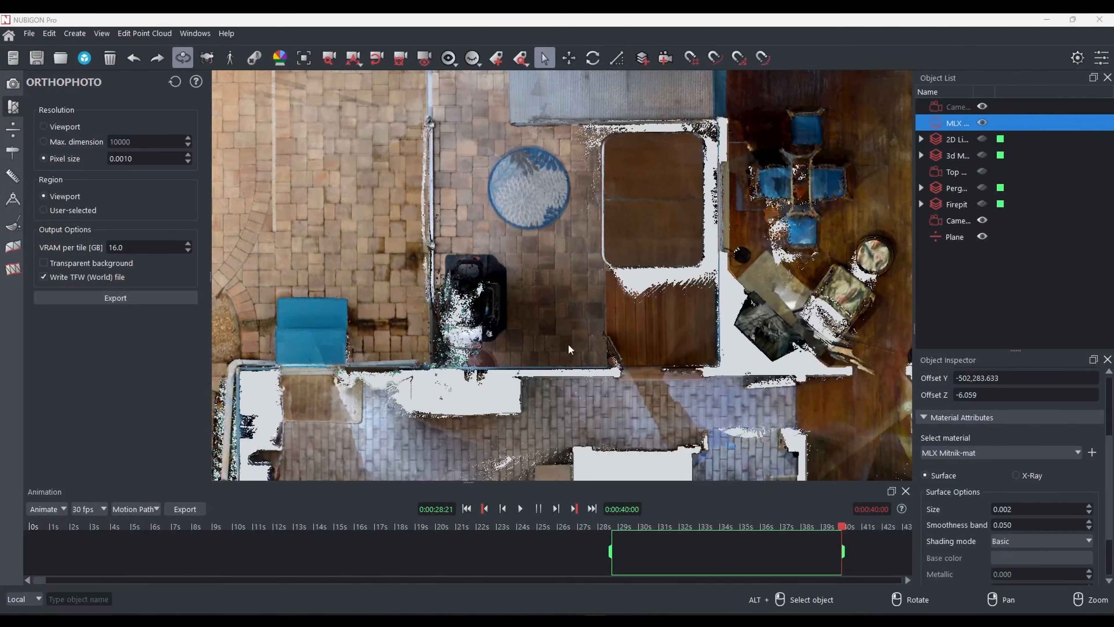
- Switch to NUBIGON and set the surface point size of the MLX point cloud to 0.011 to close gaps between points
scroll(578, 369, "up", 10)
scroll(578, 364, "down", 11)
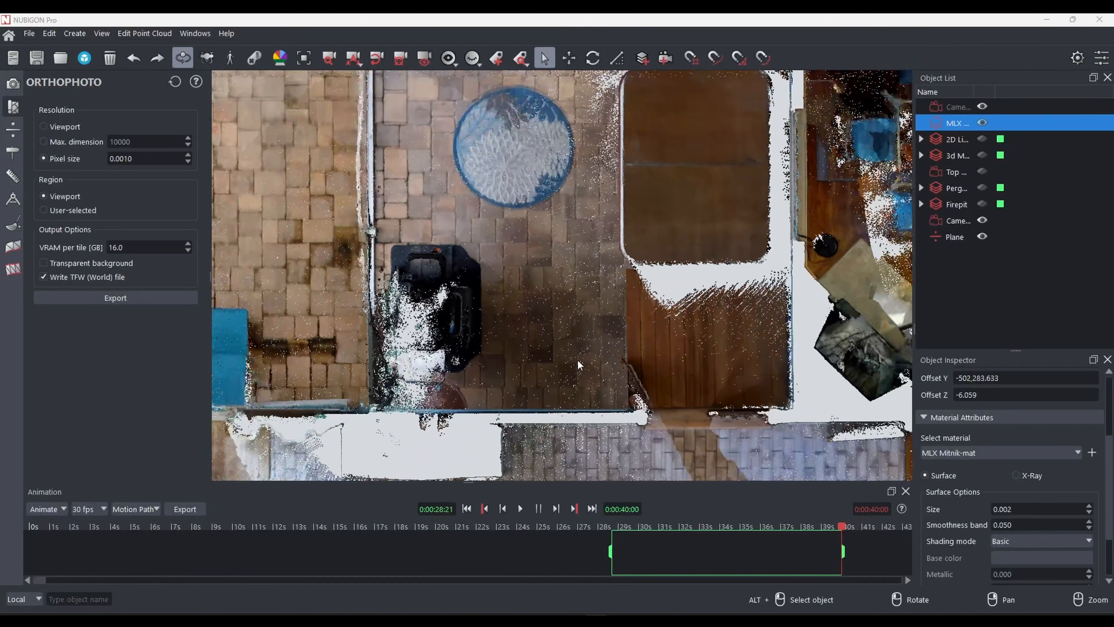
scroll(622, 413, "up", 5)
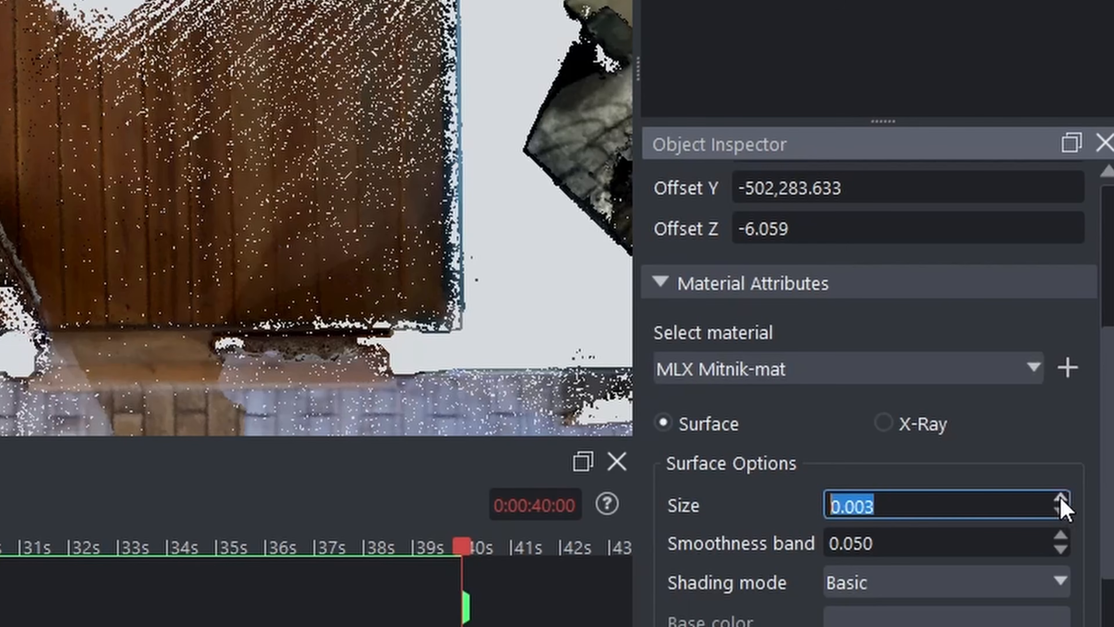
left_click(1061, 498)
left_click(1061, 499)
left_click(1061, 498)
left_click(1061, 498)
left_click(1061, 498)
left_click(1061, 498)
left_click(1061, 498)
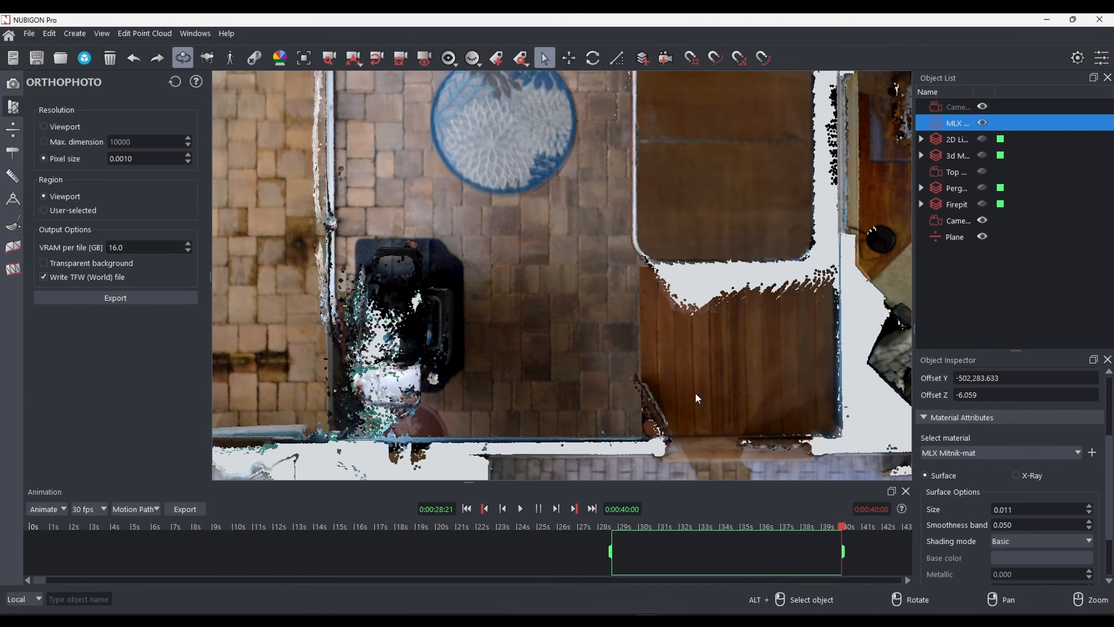
- Examine the enlarged points up close on the patio pavers, round rug and wooden surfaces
scroll(559, 348, "down", 3)
scroll(559, 348, "up", 6)
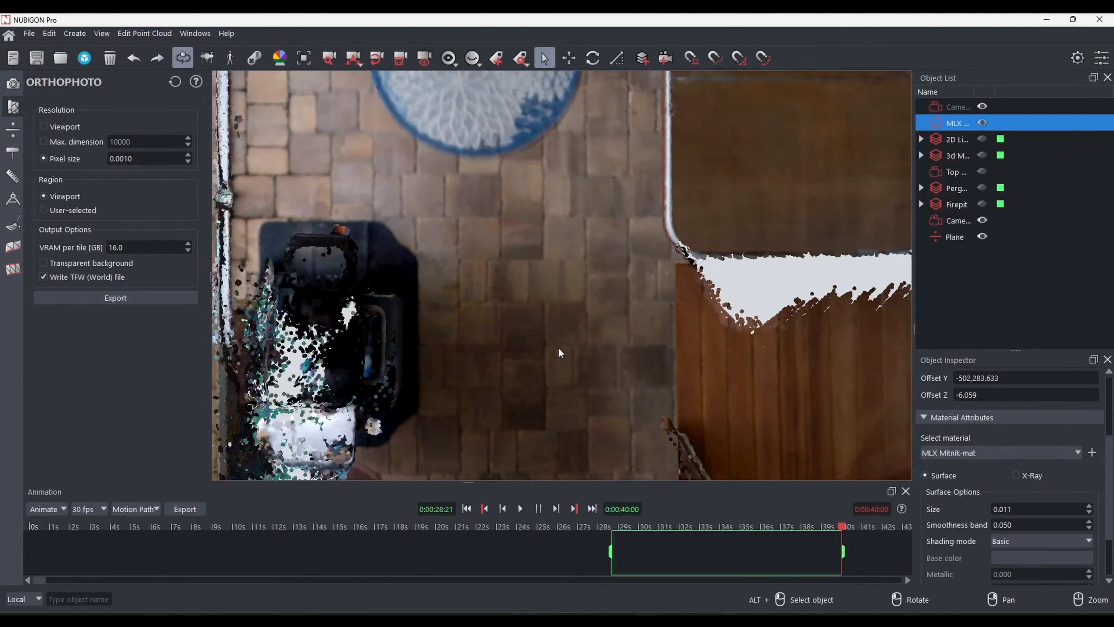
scroll(559, 348, "down", 7)
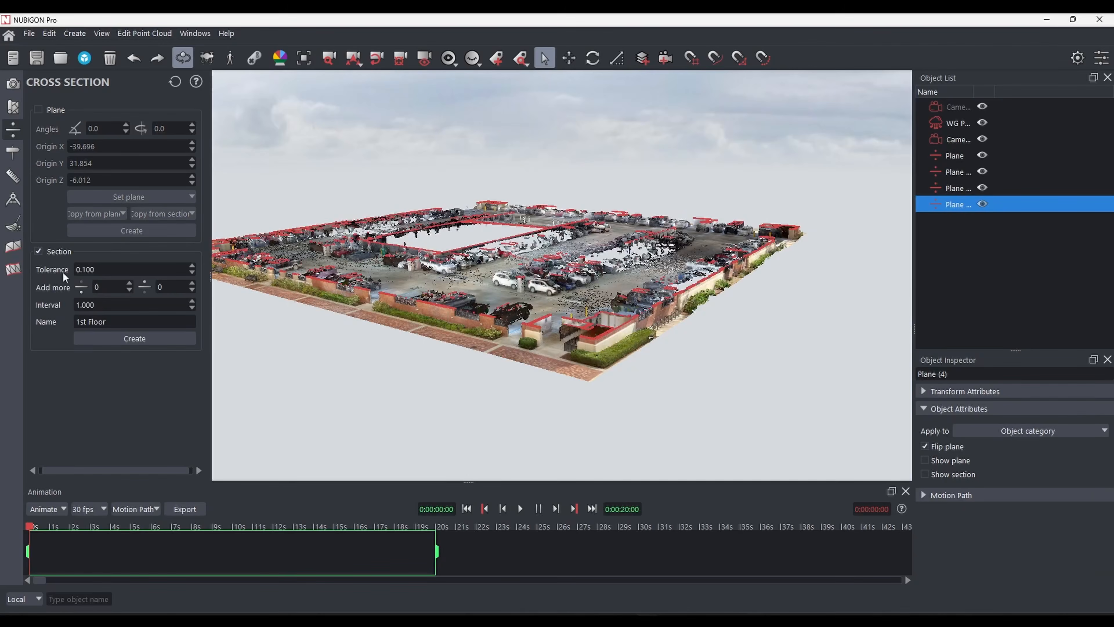
- Create the 1st Floor section with a tolerance of 0.100 and export it as the CAD file 1st Floor Section
left_click(147, 338)
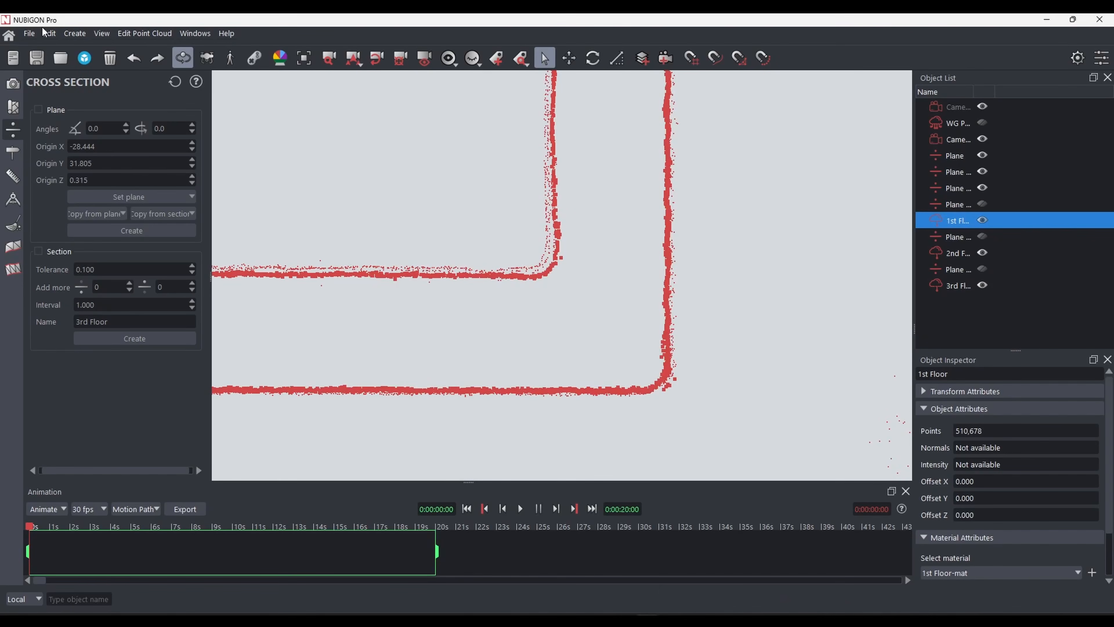
left_click(35, 36)
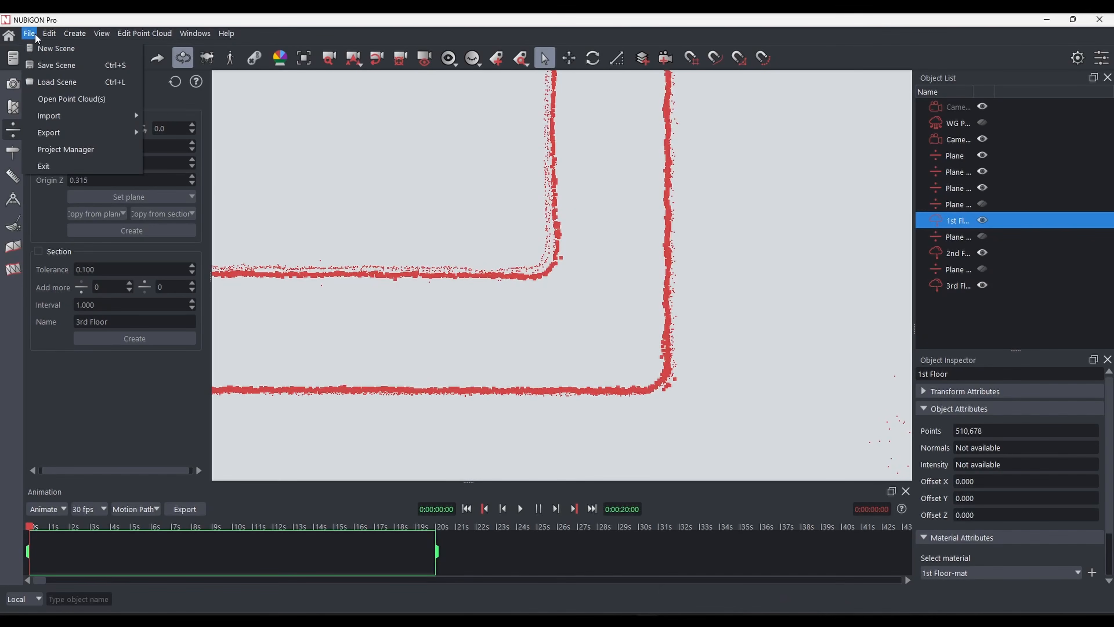
mouse_move(77, 134)
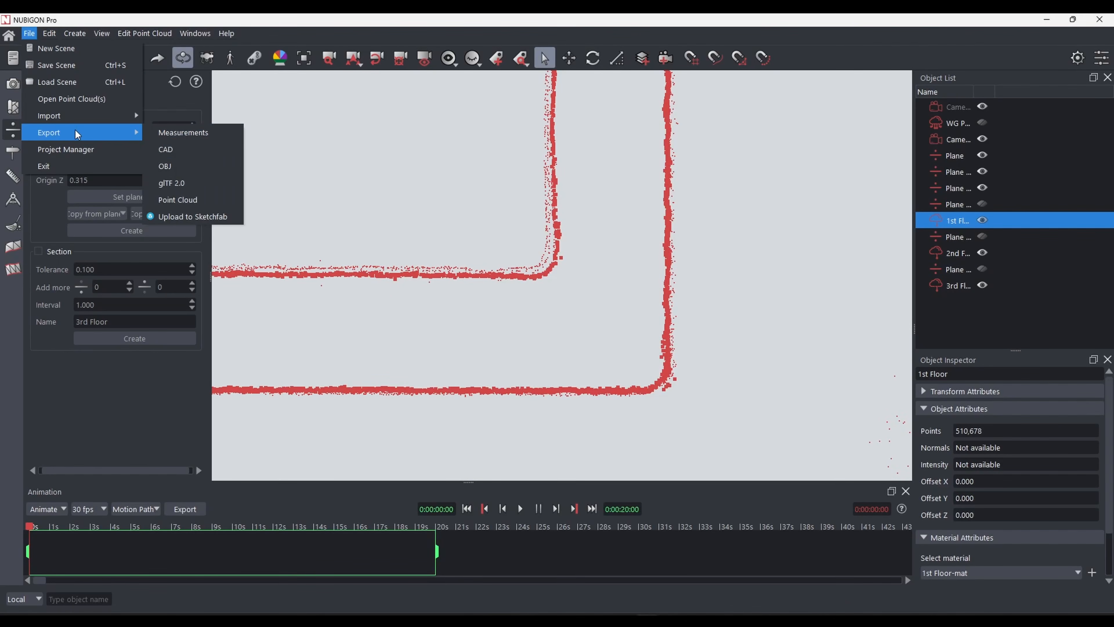
left_click(158, 142)
type("1st Floor Section")
left_click(509, 433)
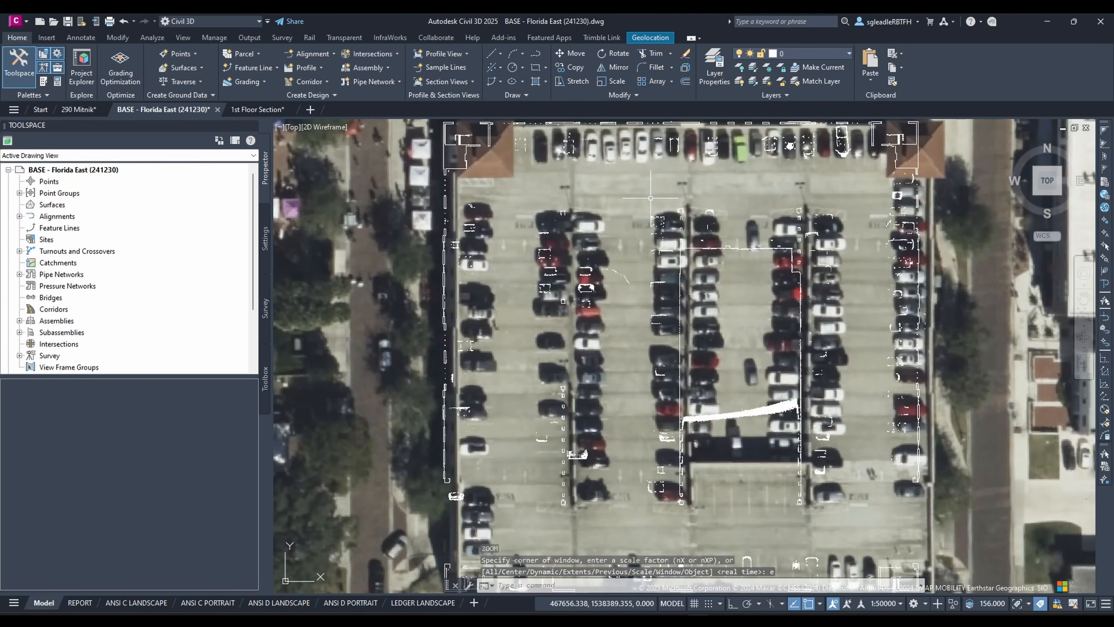
- Switch to Civil 3D and examine how the exported parkade section lines up with the aerial imagery
middle_click_drag(577, 212, 586, 327)
mouse_move(710, 320)
middle_mouse_down()
mouse_move(580, 257)
mouse_move(708, 129)
middle_mouse_up()
mouse_move(638, 221)
middle_mouse_down()
mouse_move(704, 172)
mouse_move(692, 216)
mouse_move(703, 371)
middle_mouse_up()
scroll(535, 165, "up", 5)
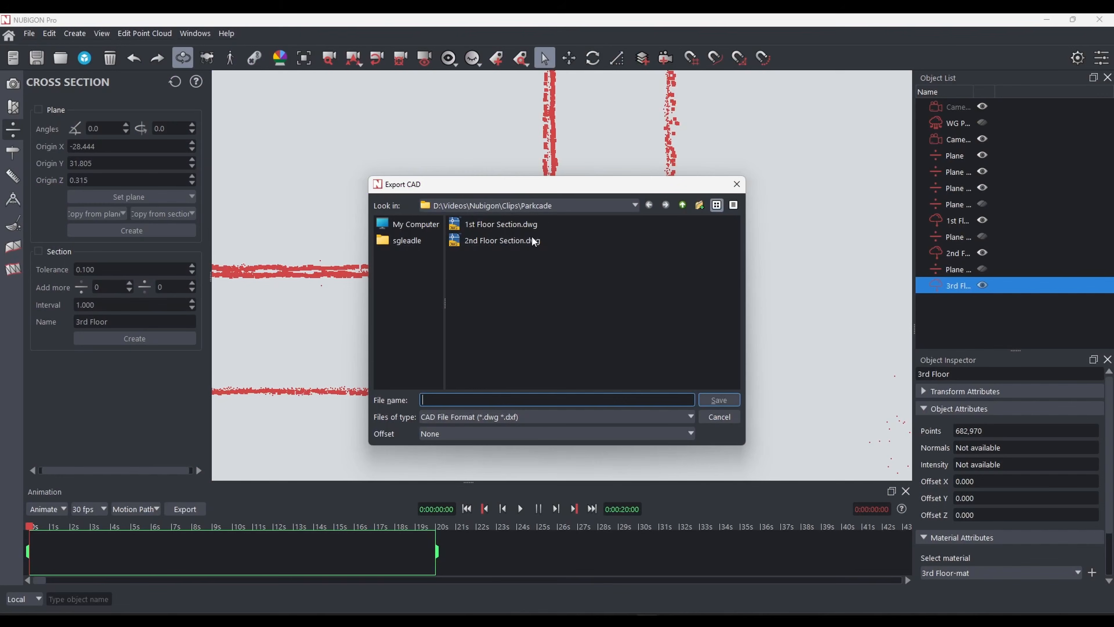
- Switch to NUBIGON and export the 3rd floor section as 3rd Floor Section.dwg with the WG Parkade - Full - VLX decimated 0.010m - trimmed offset
left_click(533, 241)
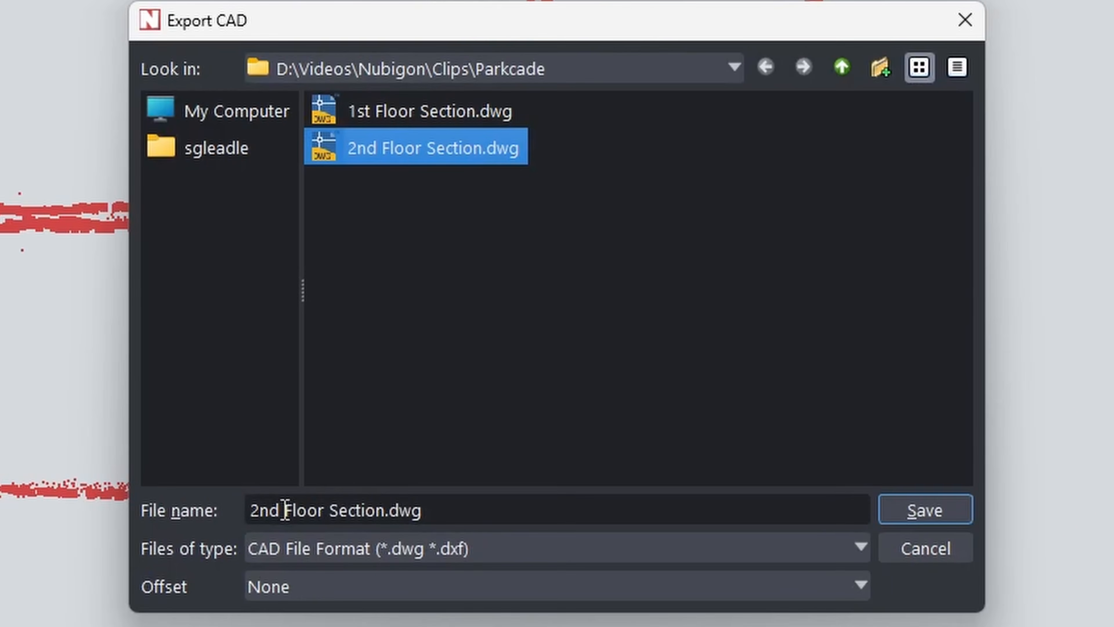
left_click(436, 400)
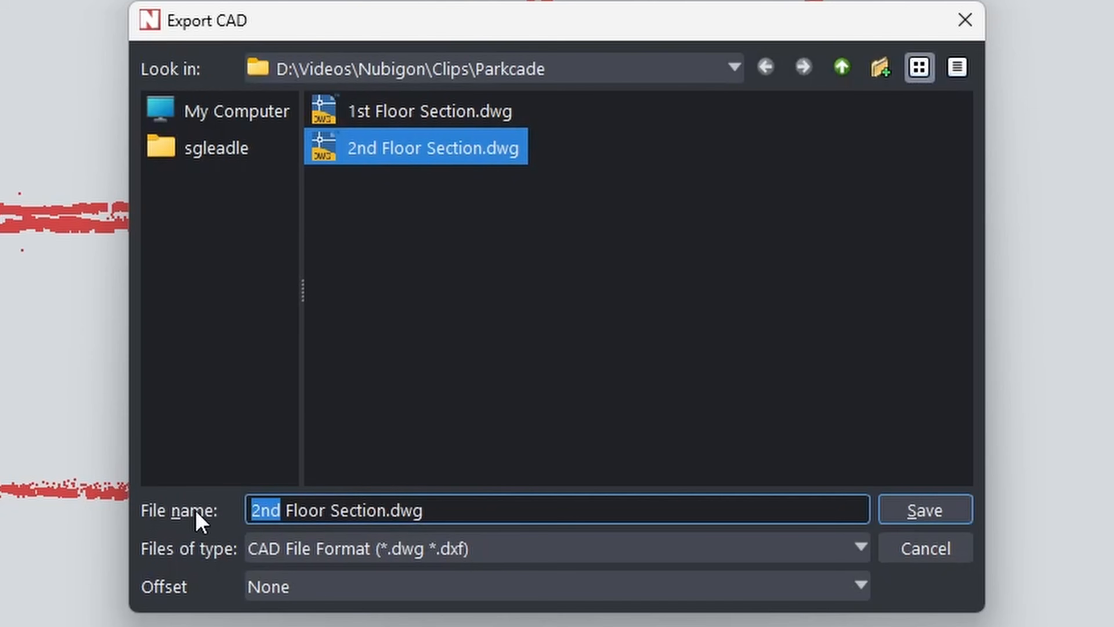
type("3r")
left_click(349, 589)
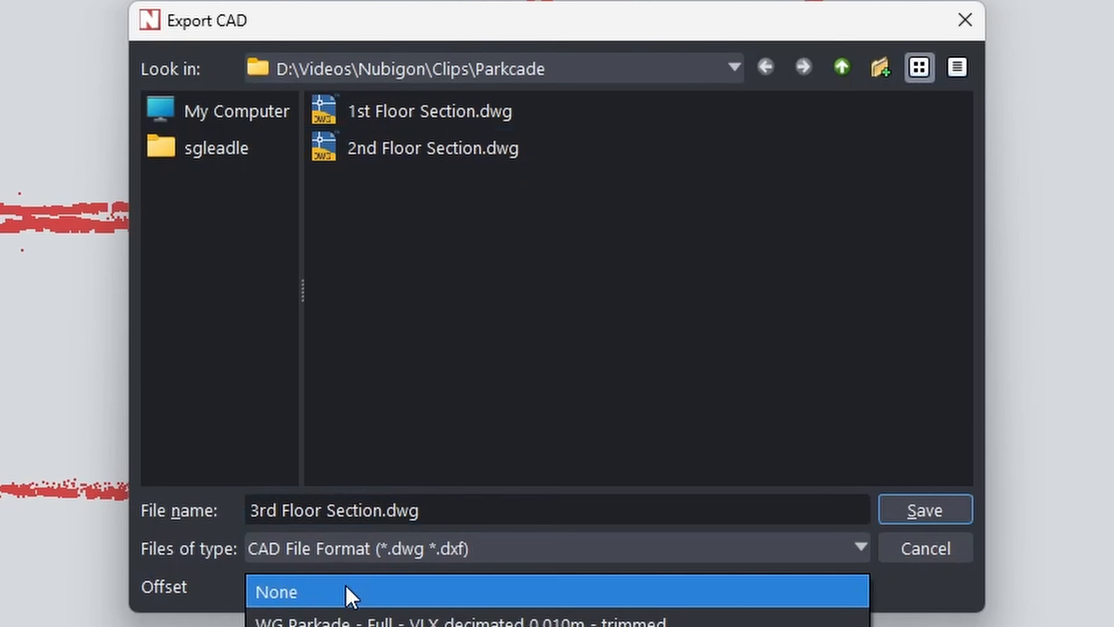
left_click(526, 619)
left_click(915, 510)
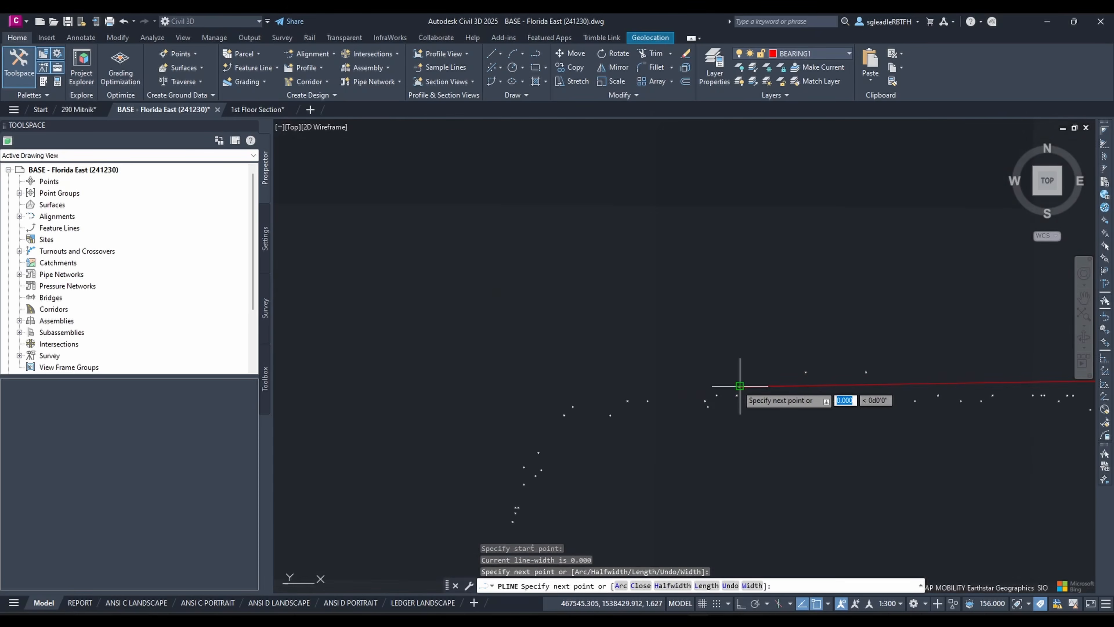
- Switch to Civil 3D, select all polylines similar to the traced wall line and join the horizontal and vertical ones at the corner with Fillet
right_click(739, 316)
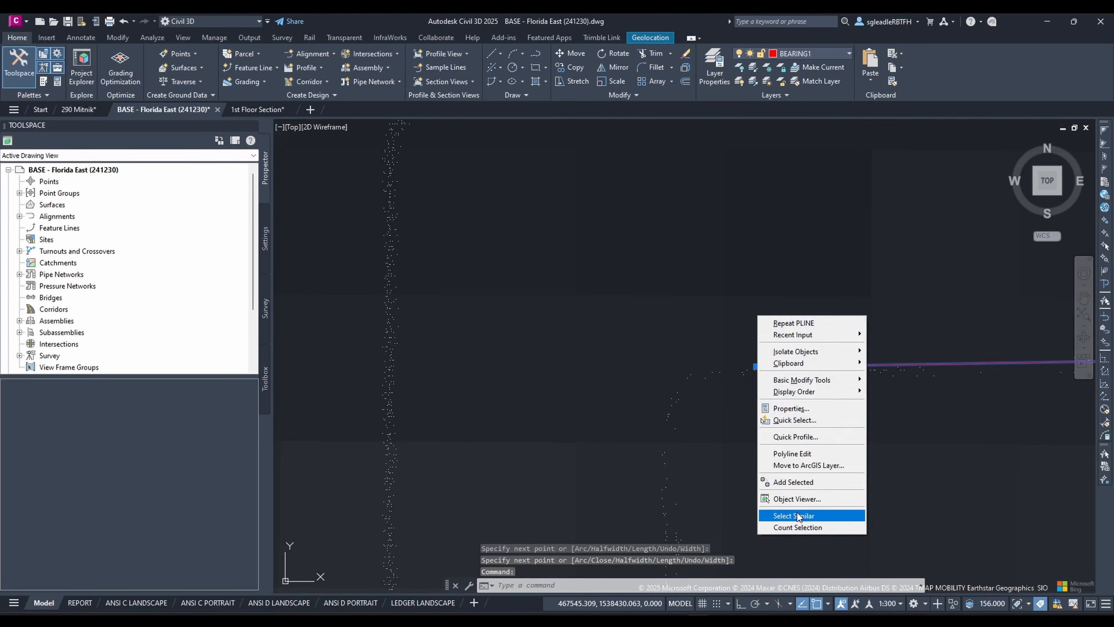
left_click(785, 514)
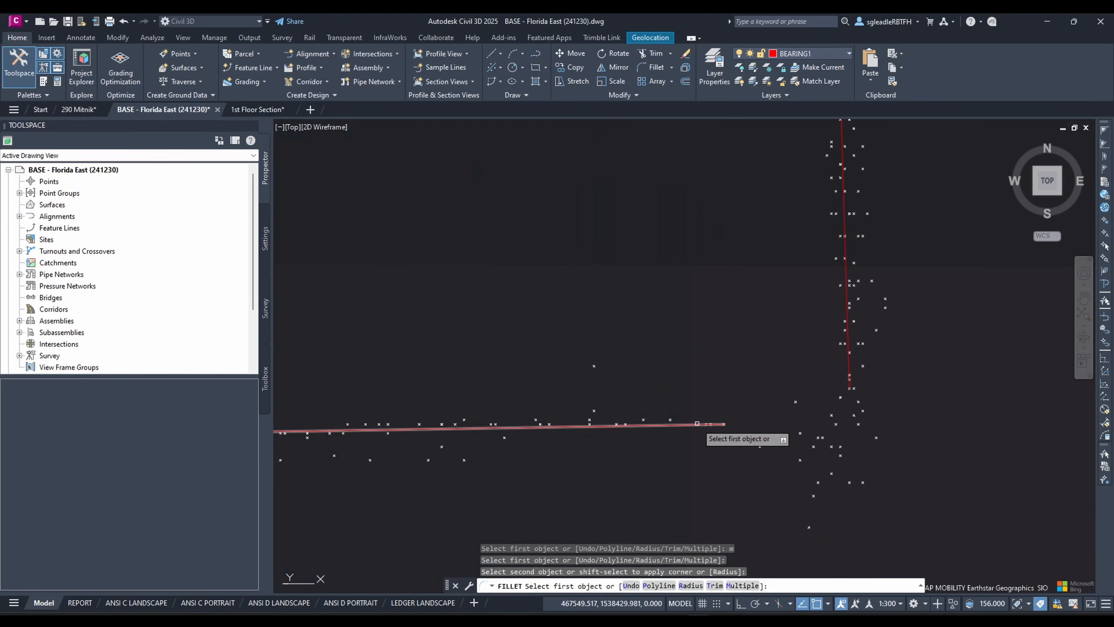
left_click(697, 423)
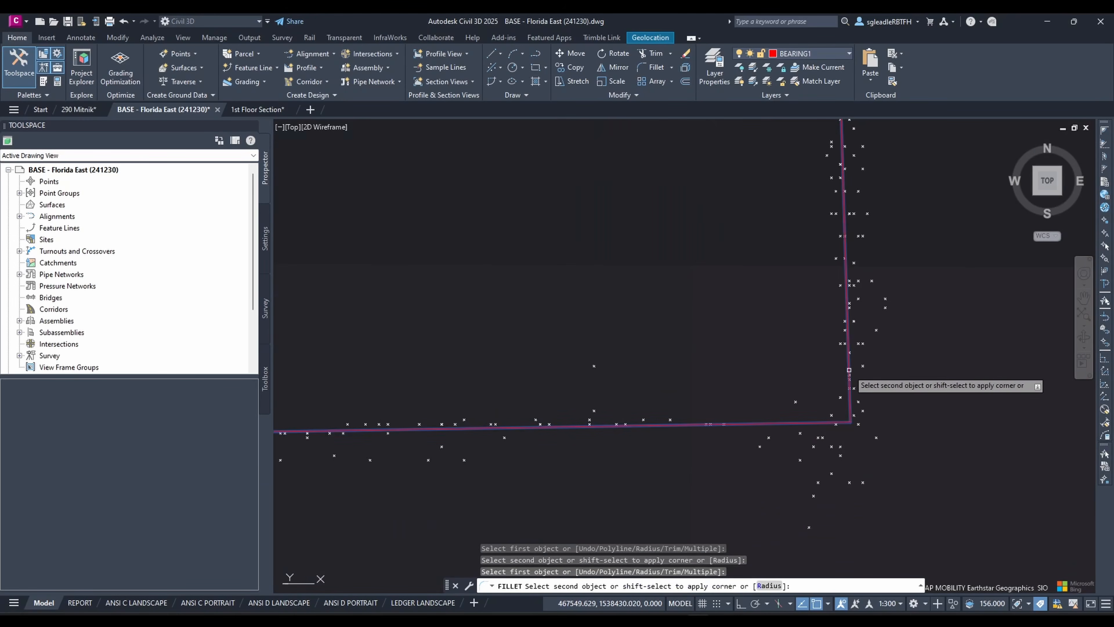
left_click(849, 378)
scroll(840, 371, "down", 5)
middle_click_drag(840, 371, 755, 334)
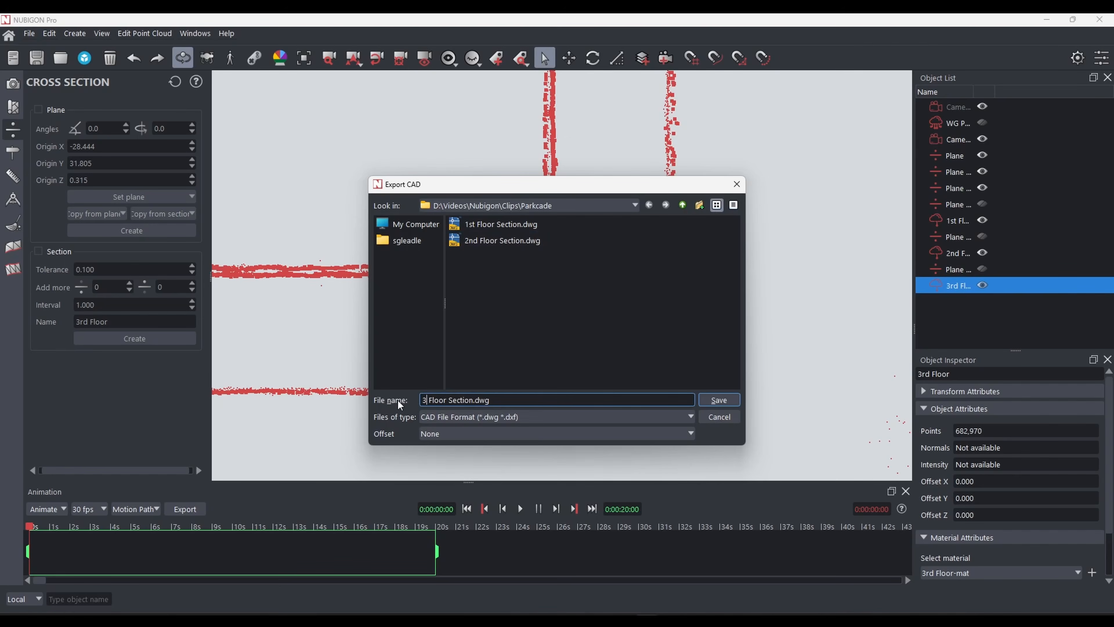
- Switch to NUBIGON and save the 3rd Floor Section.dwg export using the offset of the trimmed WG Parkade point cloud
left_click(464, 432)
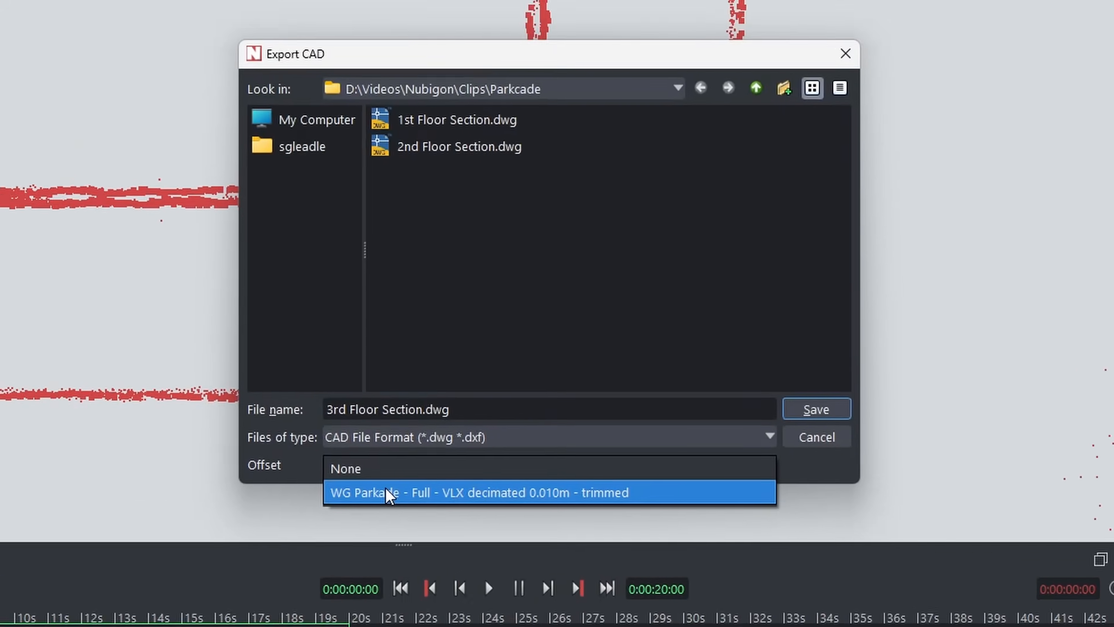
left_click(263, 566)
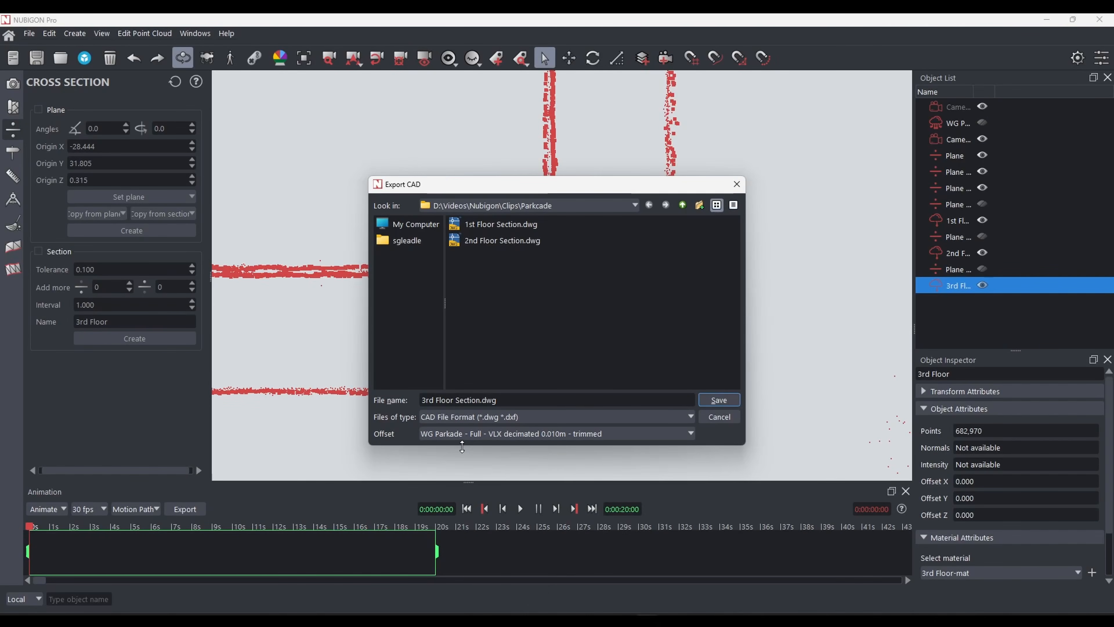
left_click(699, 400)
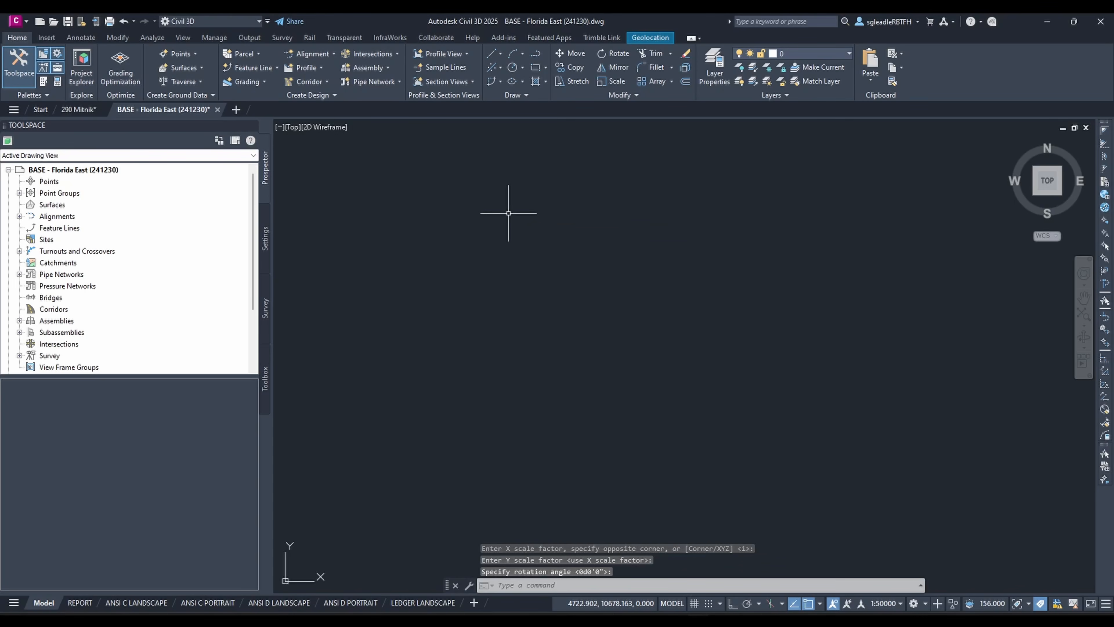
- Switch to Civil 3D, select the whole inserted parkade section and start the Scale command on it
type("z")
key("Return")
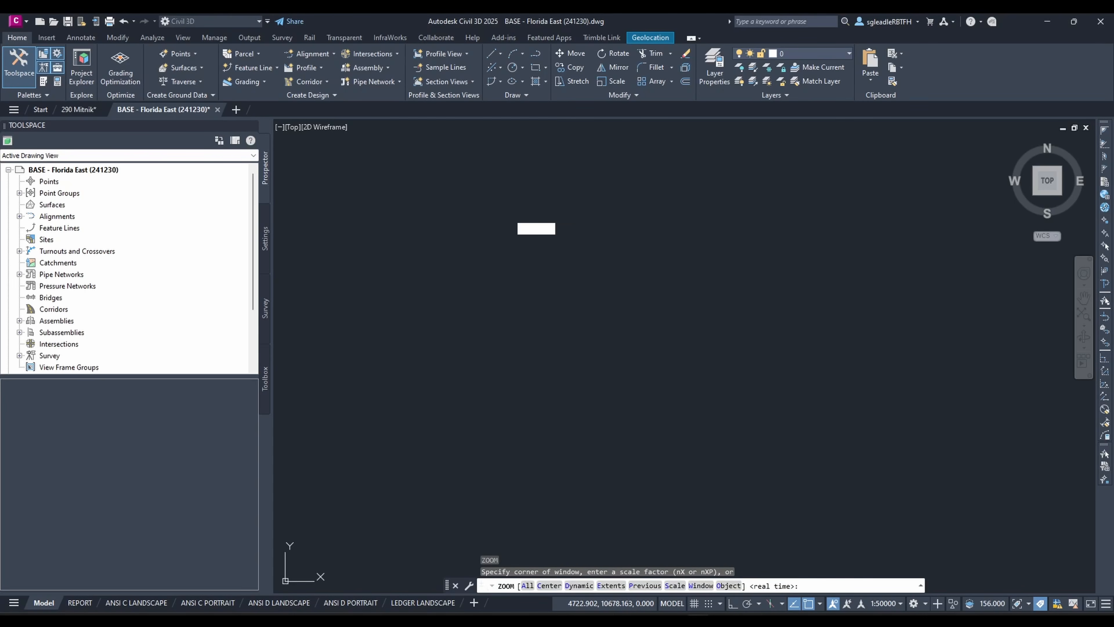
type("e")
key("Return")
scroll(644, 312, "down", 4)
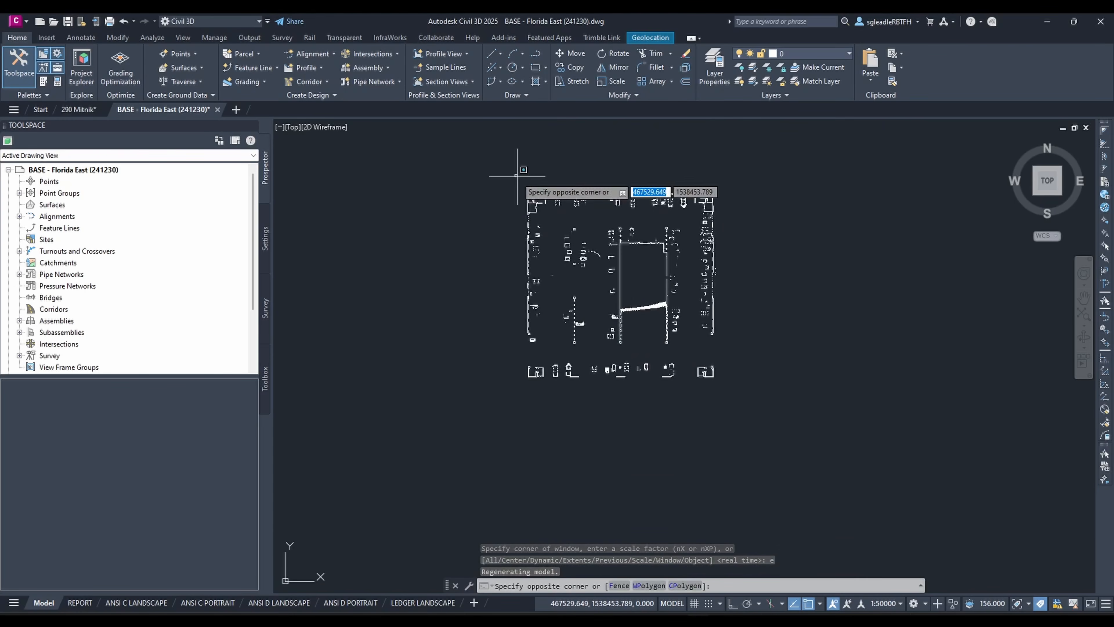
left_click(779, 403)
type("sc")
key("Return")
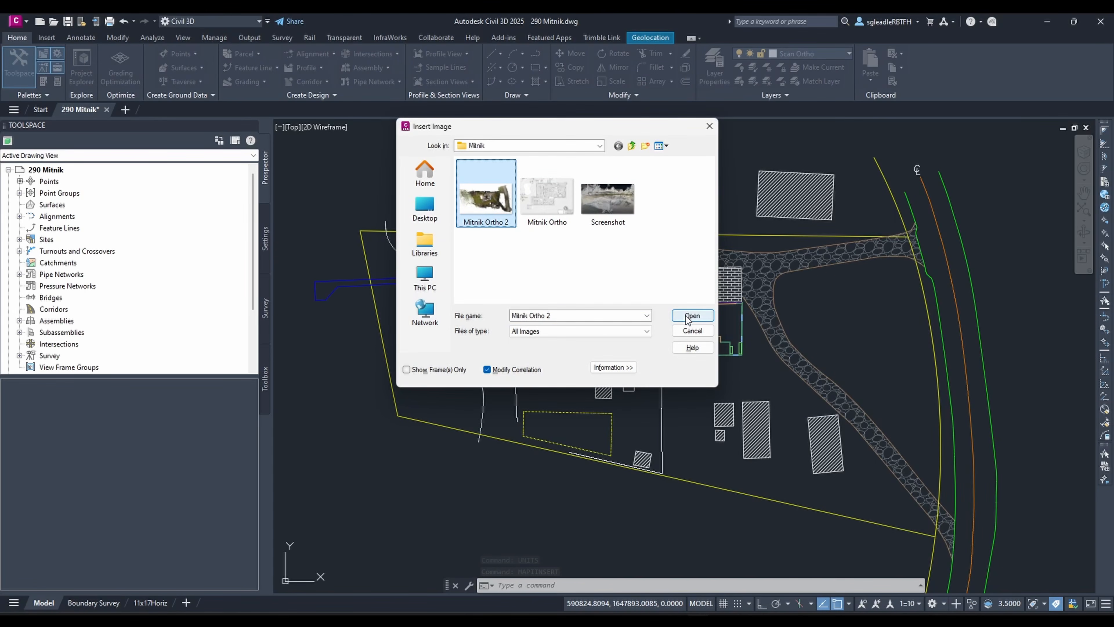
- Insert the Mitnik Ortho 2 image into the site drawing and open the drawing units settings
left_click(692, 316)
left_click(594, 426)
type("units")
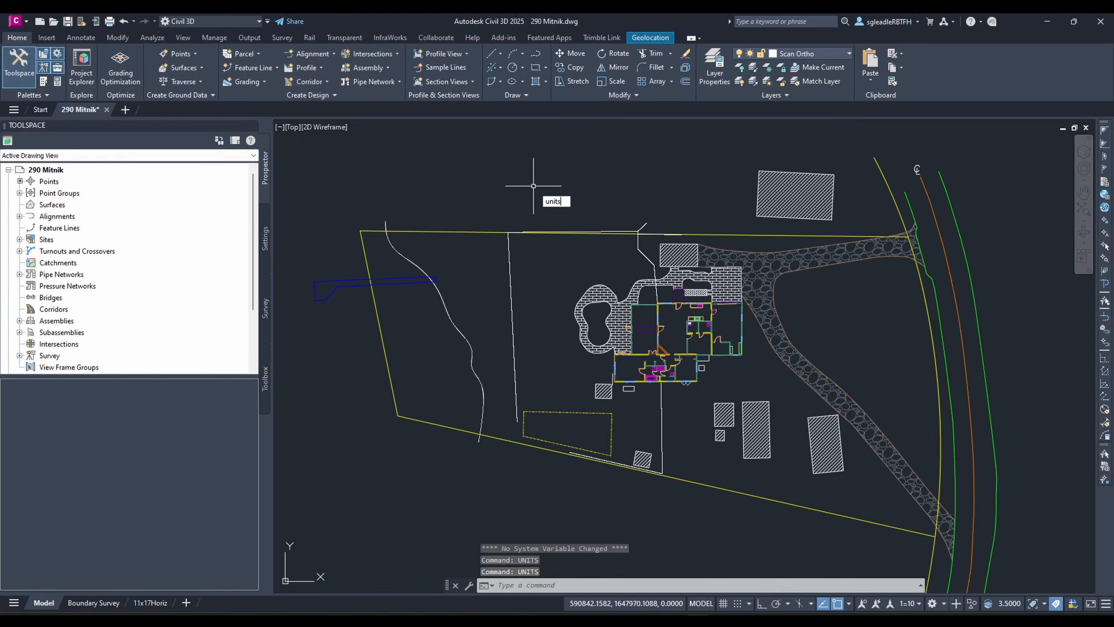
key("Return")
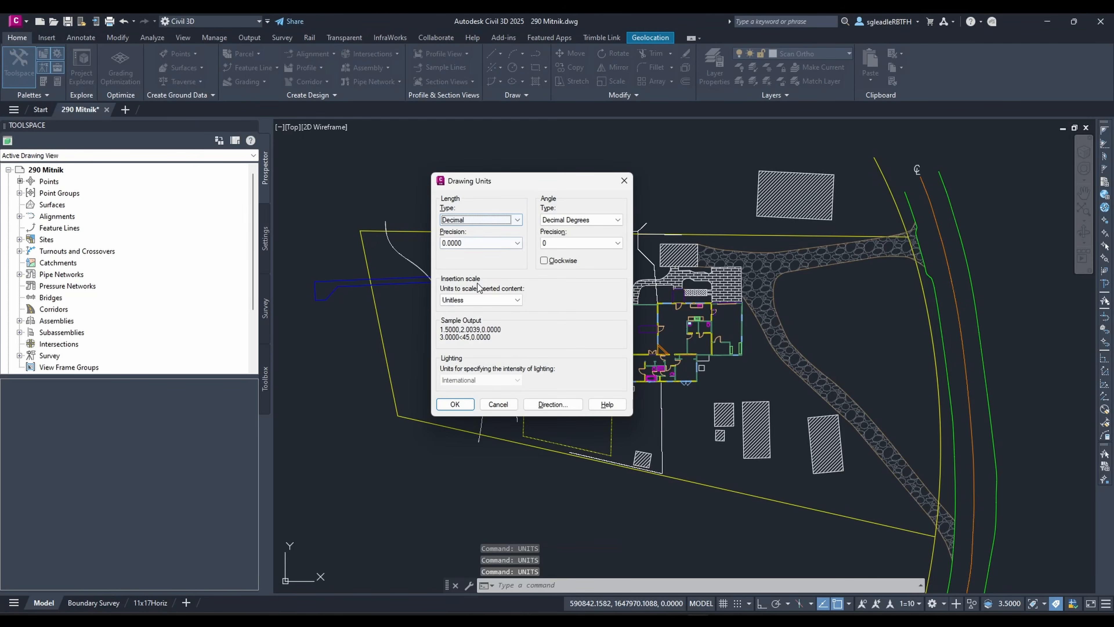